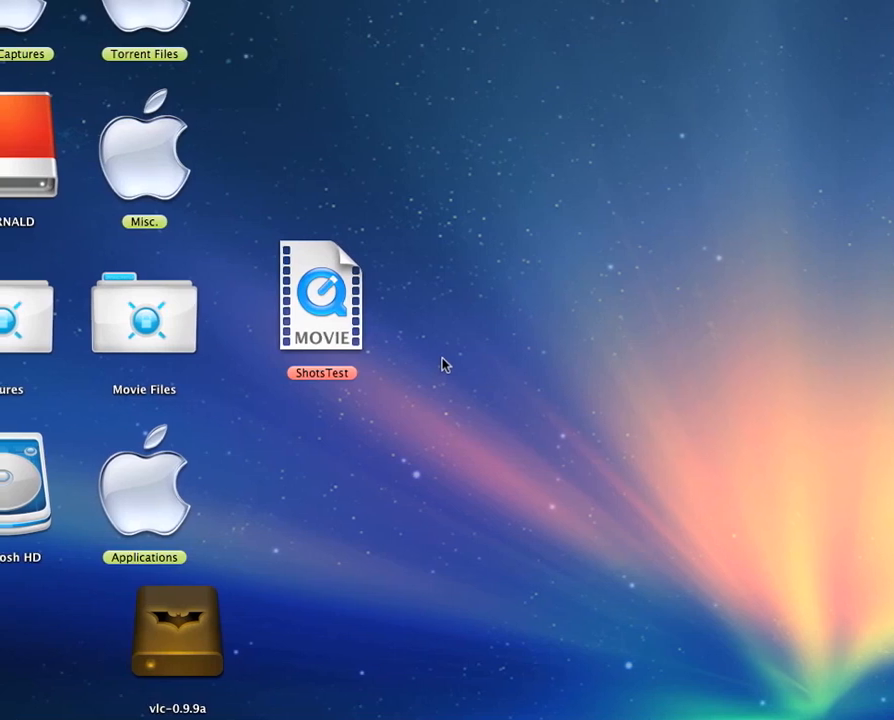
# Open the ShotsTest movie from the desktop, play it to preview the gunshot effect, and close it.
pyautogui.doubleClick(306, 318)
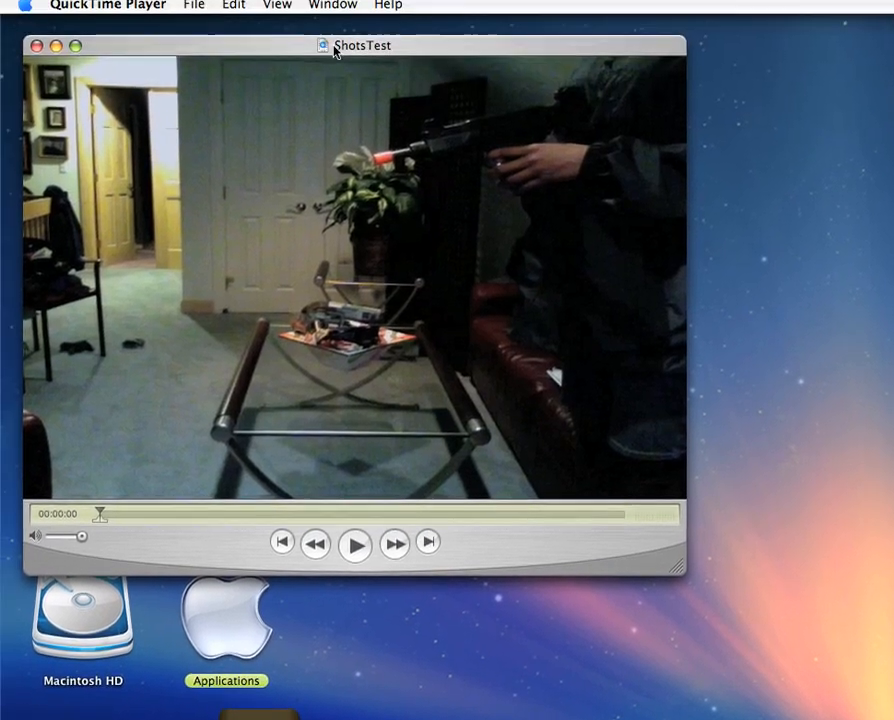
pyautogui.moveTo(335, 50); pyautogui.dragTo(522, 163)
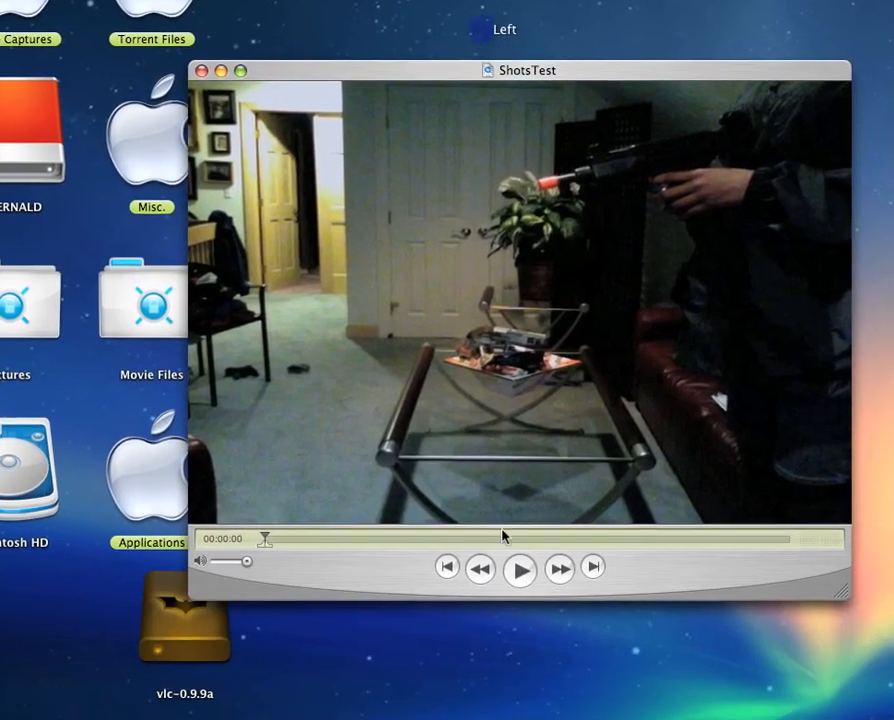
pyautogui.click(533, 632)
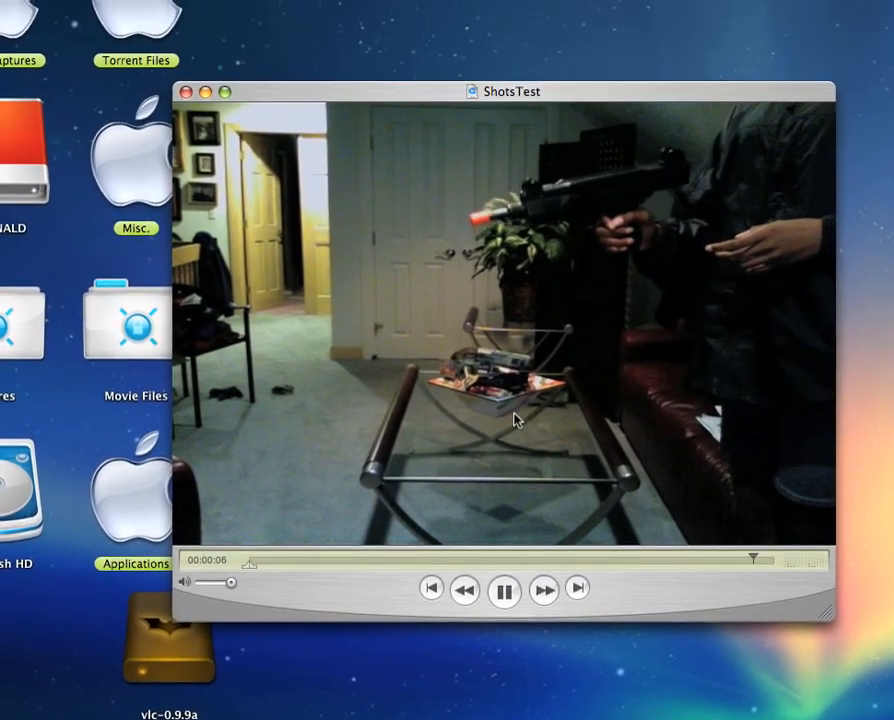
pyautogui.click(518, 420)
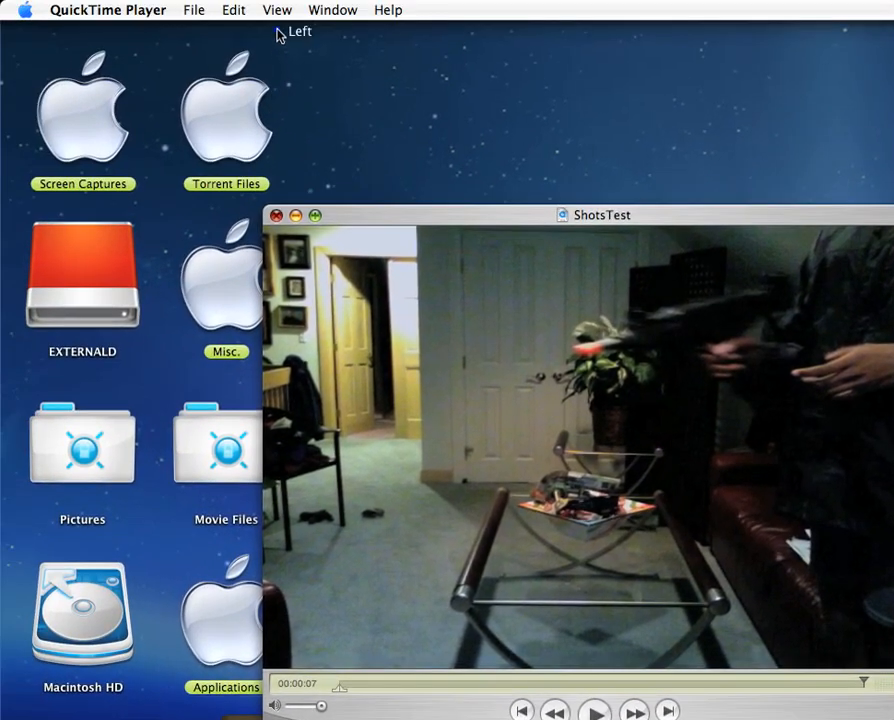
pyautogui.click(276, 215)
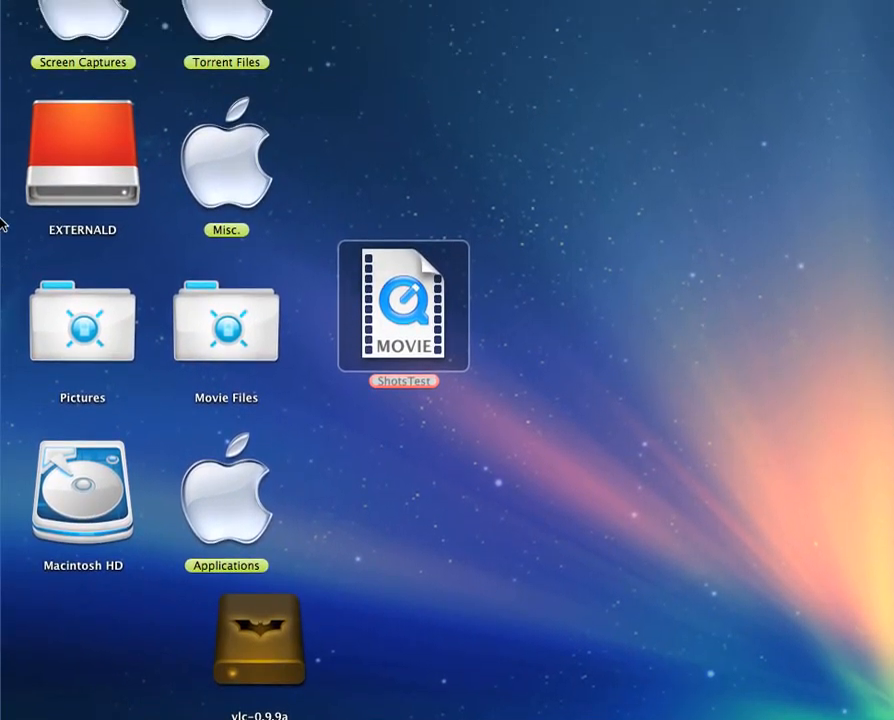
pyautogui.click(17, 159)
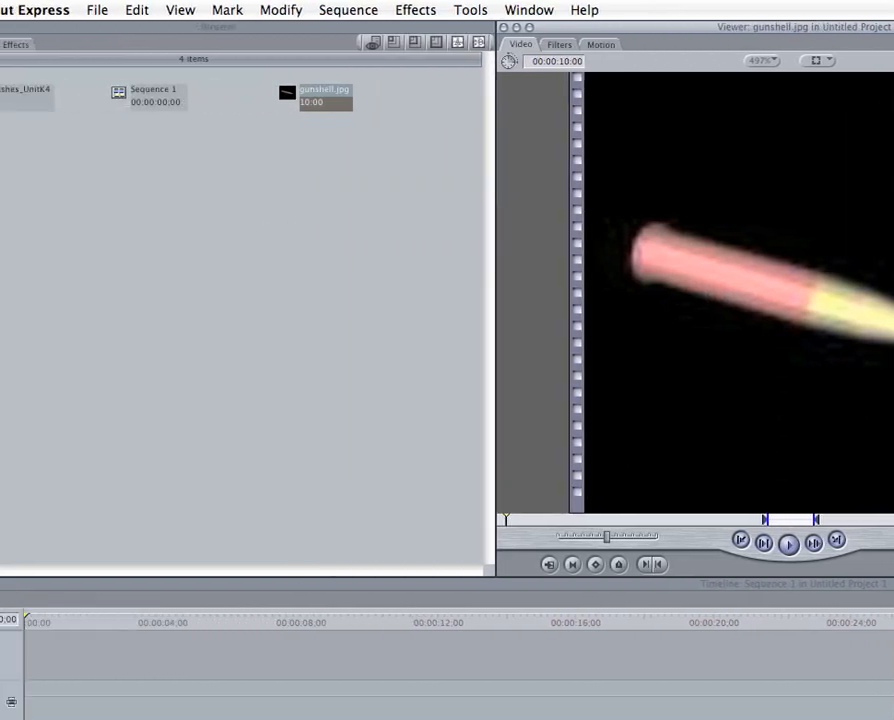
# Switch to Final Cut Express, open Clip 04 in the Viewer and preview its footage.
pyautogui.doubleClick(50, 137)
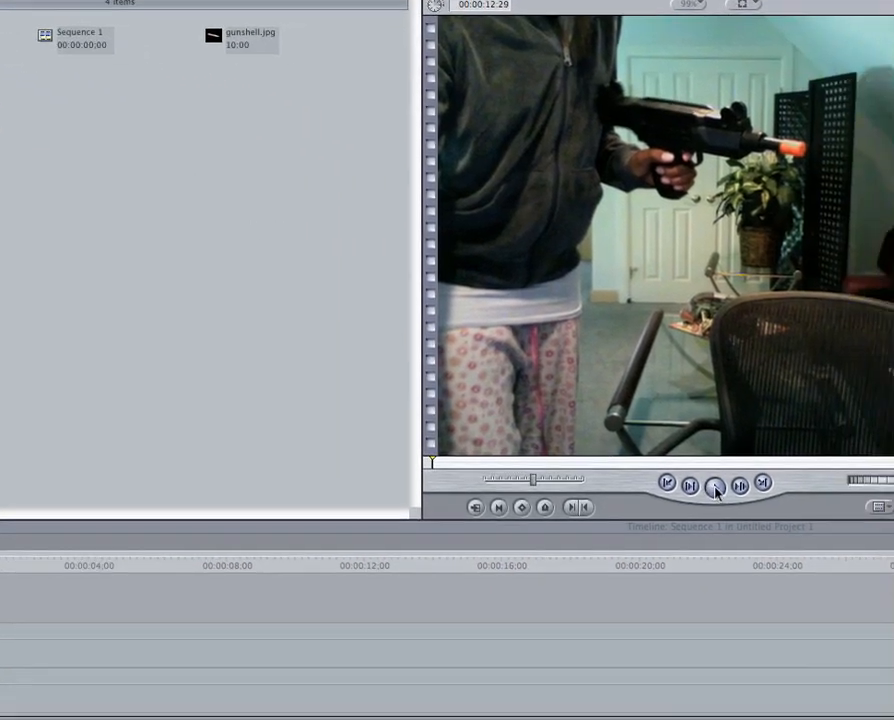
pyautogui.click(805, 524)
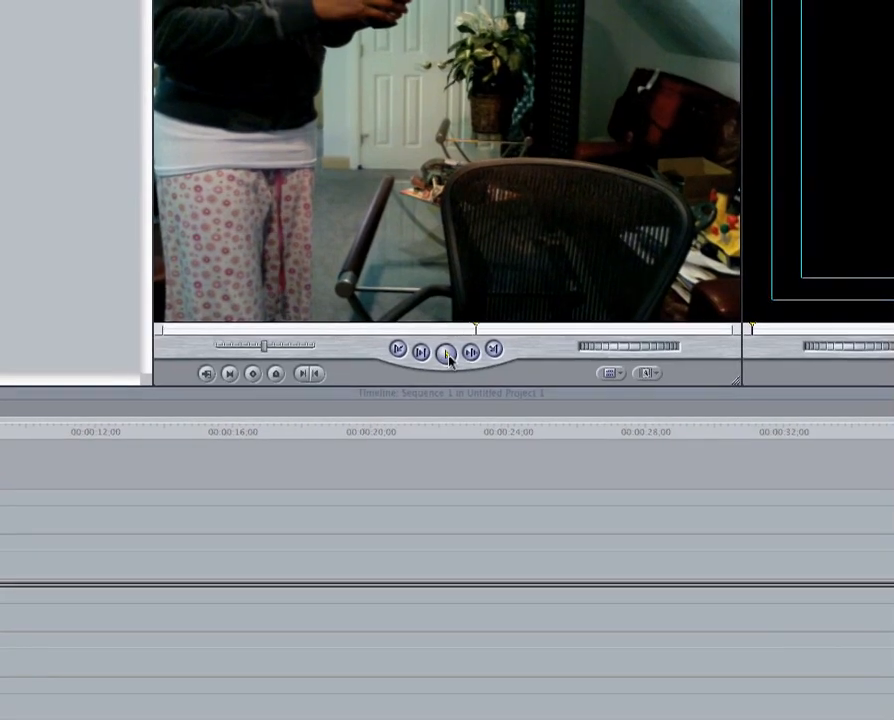
pyautogui.click(450, 356)
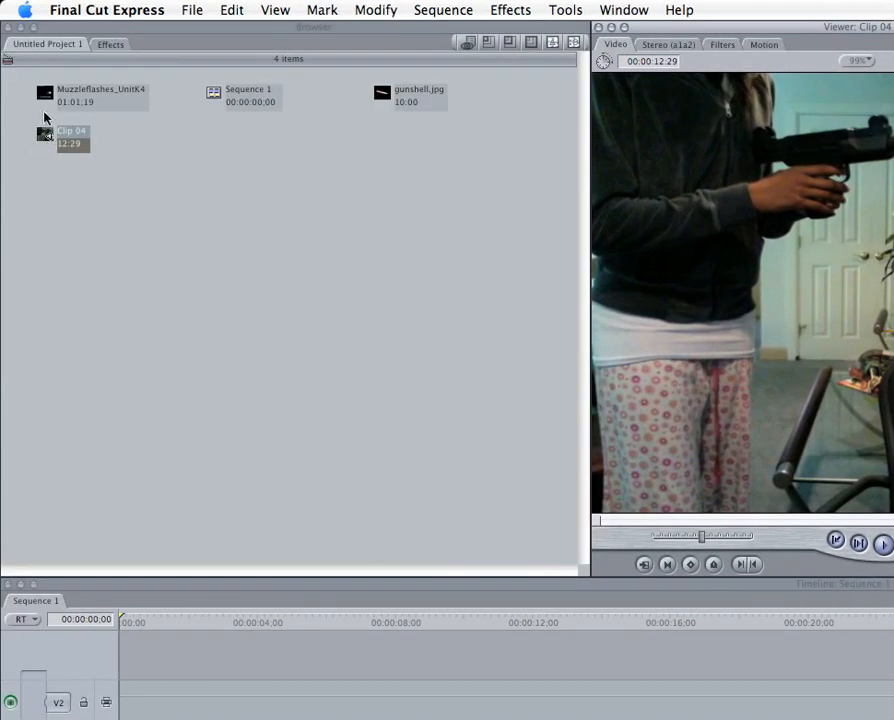
# Place Clip 04 at the start of track V1 and delete its audio with linked selection turned off.
pyautogui.moveTo(119, 343); pyautogui.dragTo(124, 478)
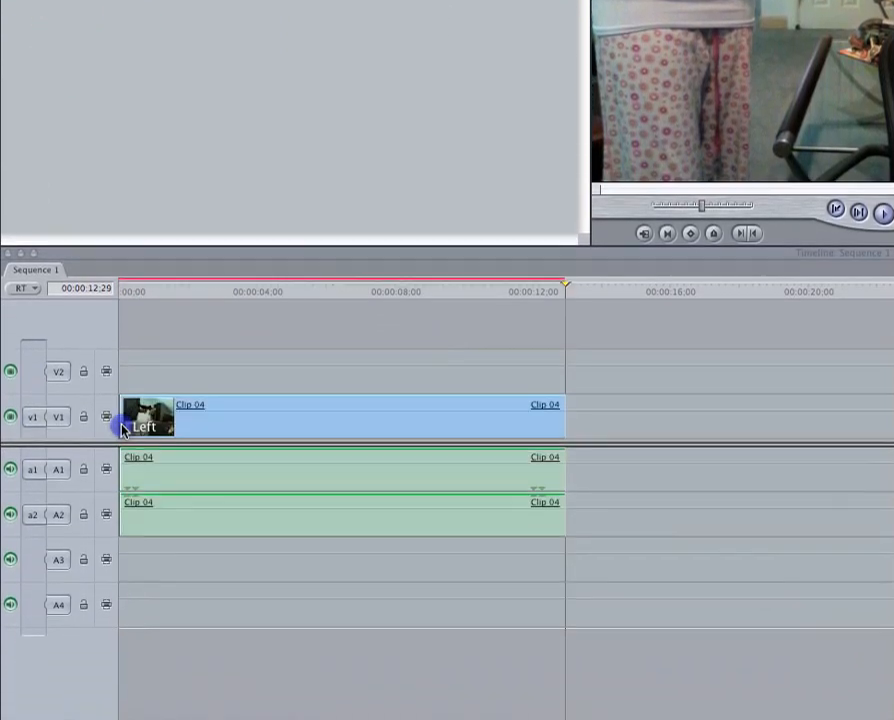
pyautogui.click(196, 533)
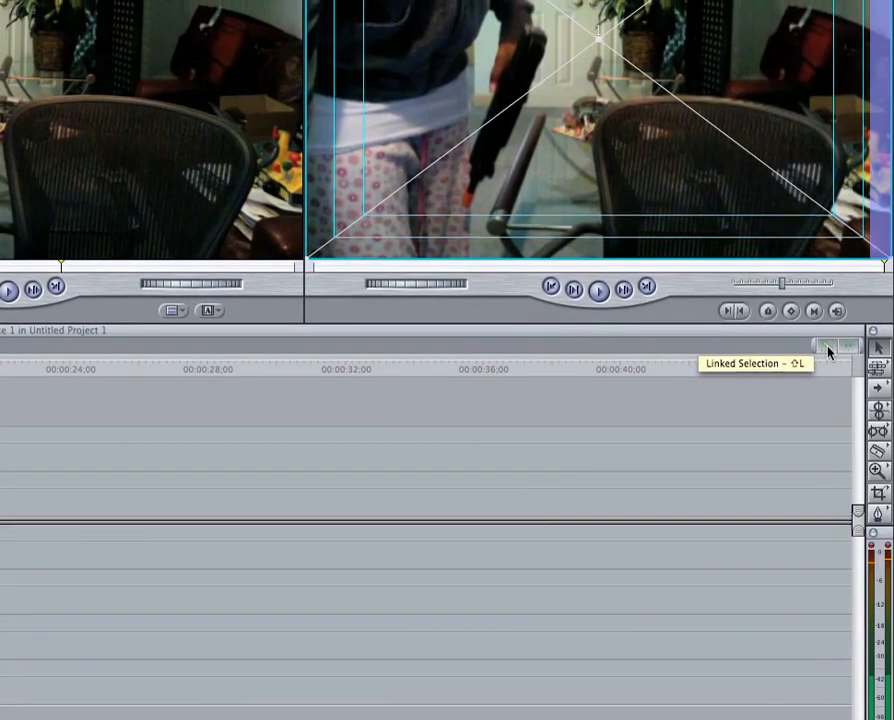
pyautogui.click(828, 350)
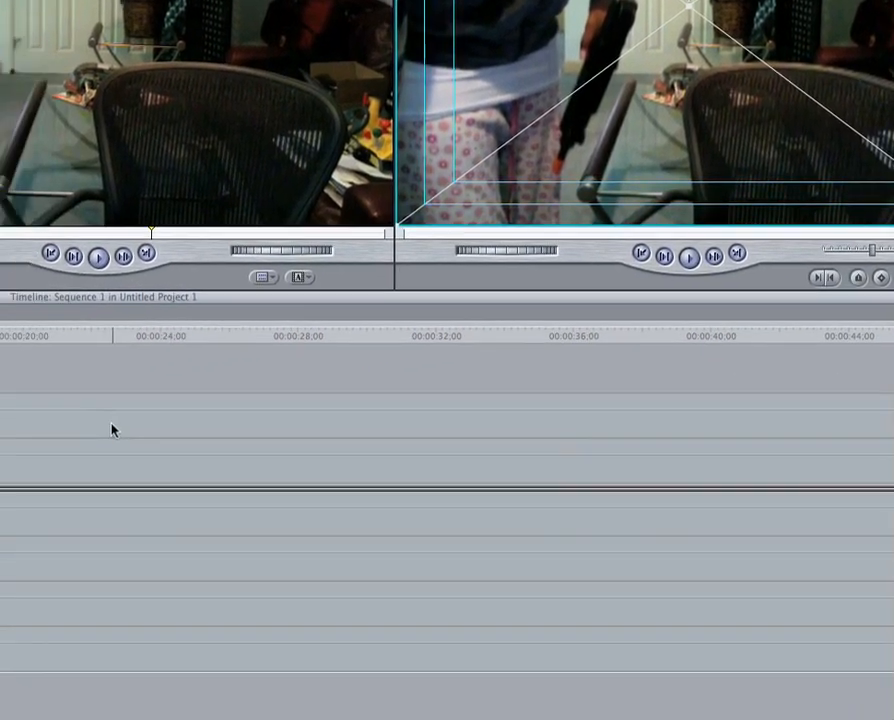
pyautogui.click(19, 458)
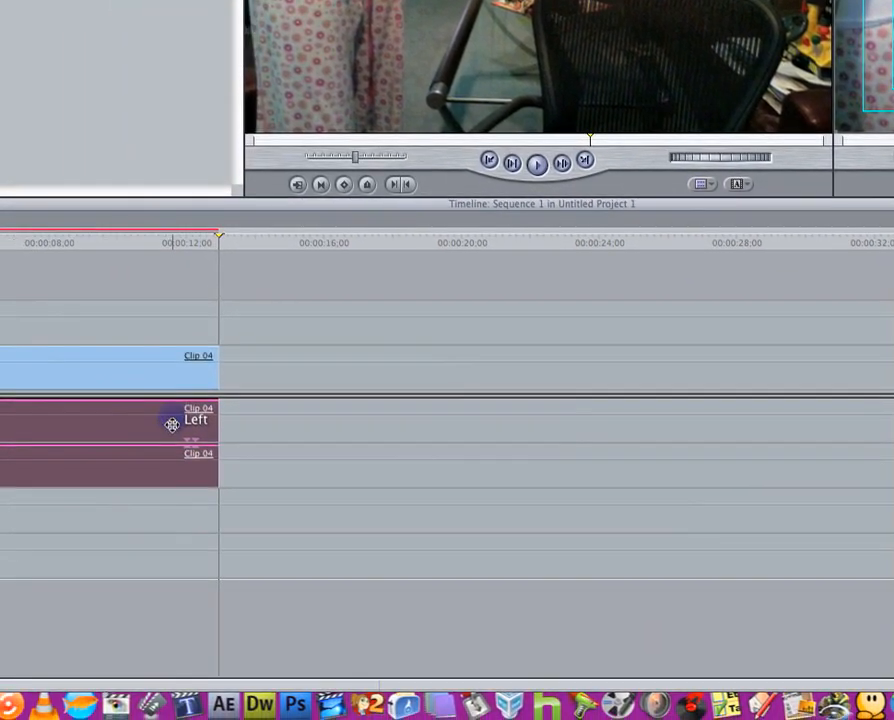
pyautogui.press('Delete')
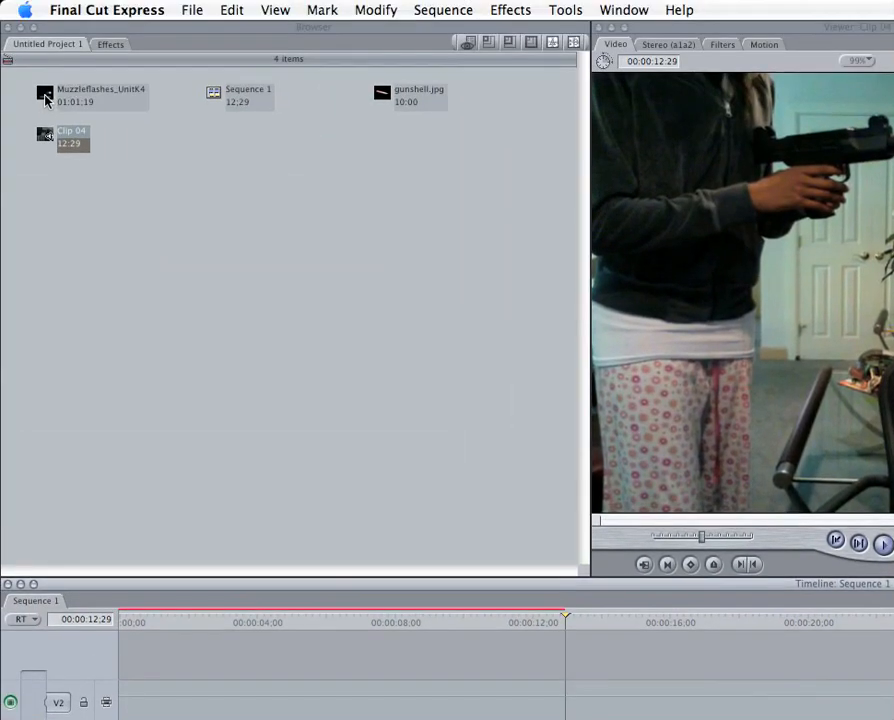
# Place Muzzleflashes_UnitK4 at the start of track V2, above Clip 04.
pyautogui.moveTo(45, 98); pyautogui.dragTo(131, 719)
pyautogui.moveTo(131, 627); pyautogui.dragTo(124, 620)
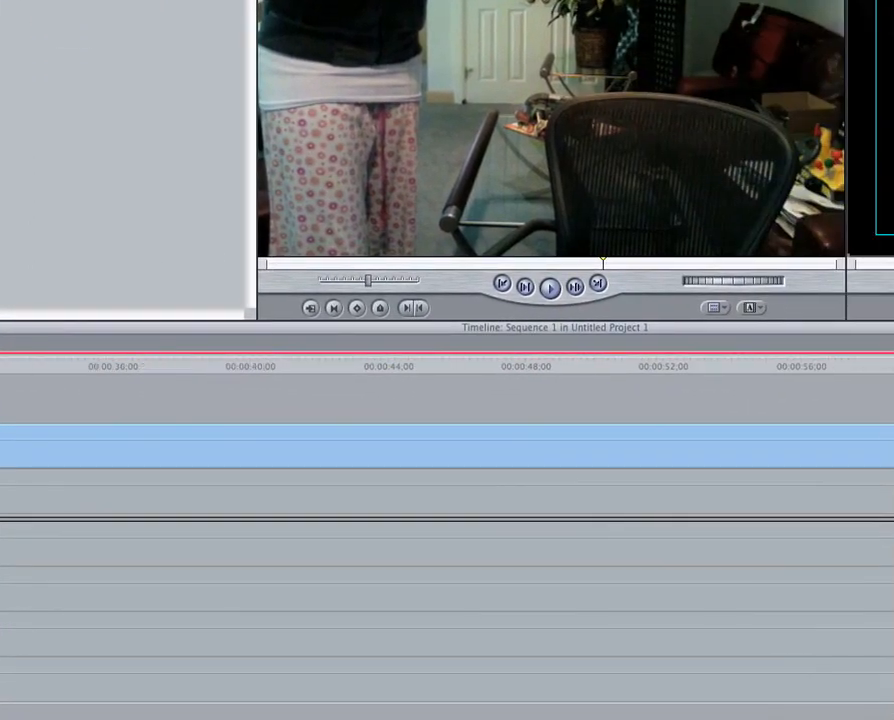
pyautogui.moveTo(848, 365); pyautogui.dragTo(138, 453)
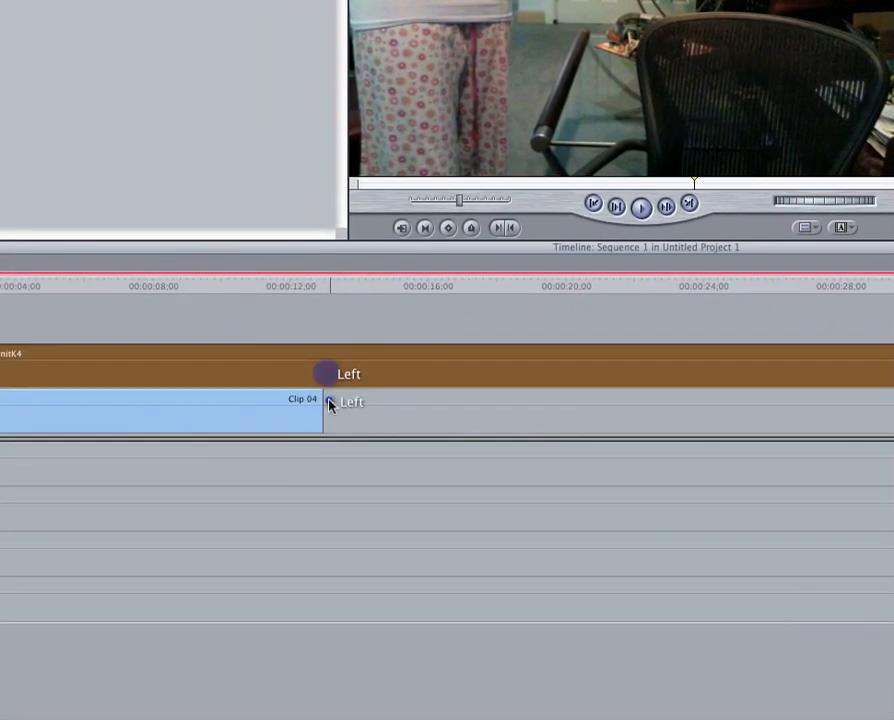
pyautogui.click(329, 401)
pyautogui.click(320, 364)
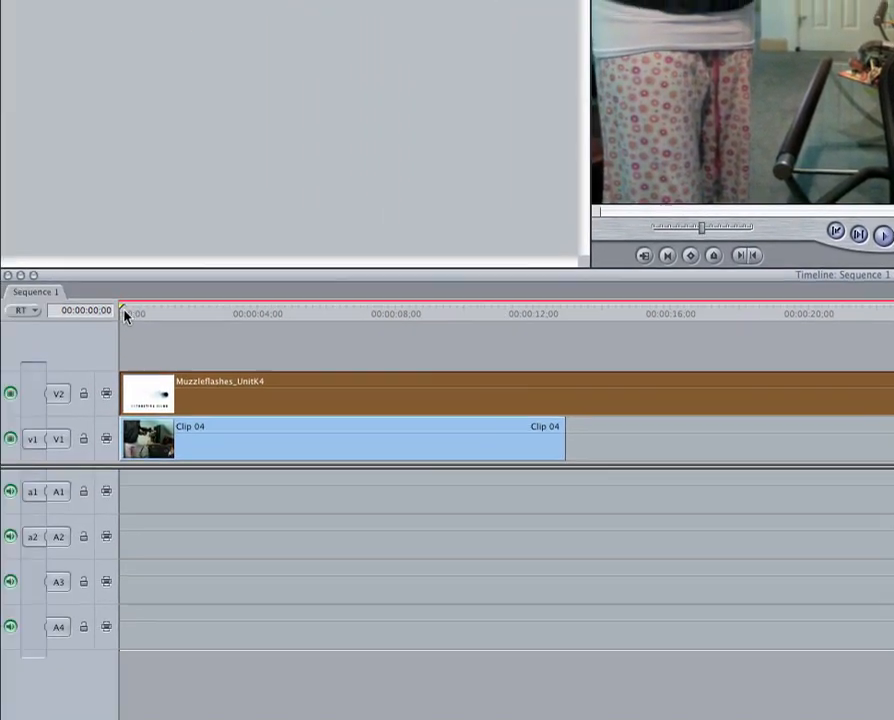
# Cut Muzzleflashes_UnitK4 at the end of Clip 04 and delete the part that extends beyond it.
pyautogui.moveTo(125, 316); pyautogui.dragTo(577, 340)
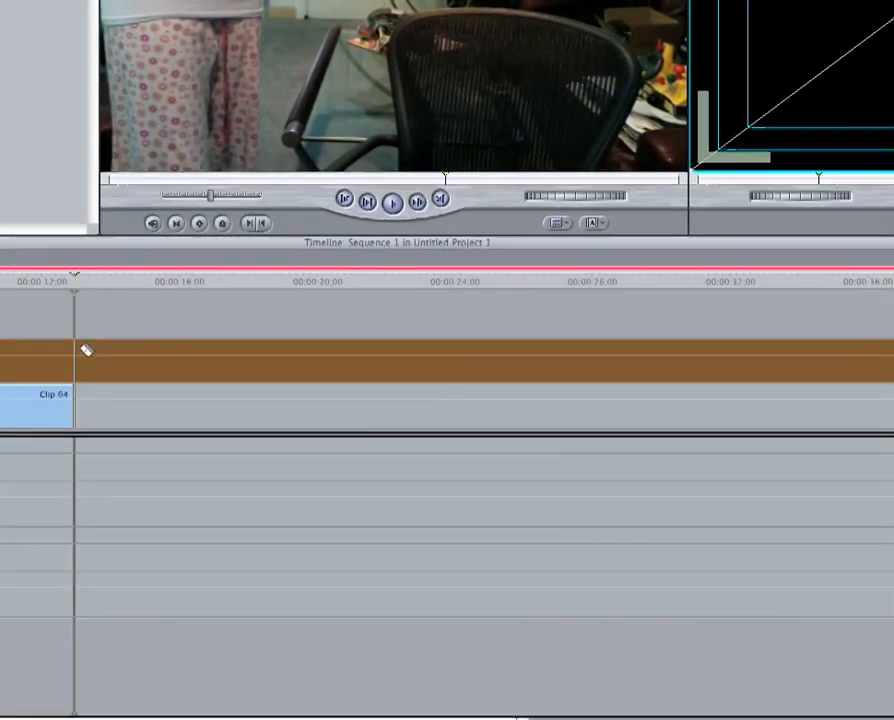
pyautogui.click(78, 350)
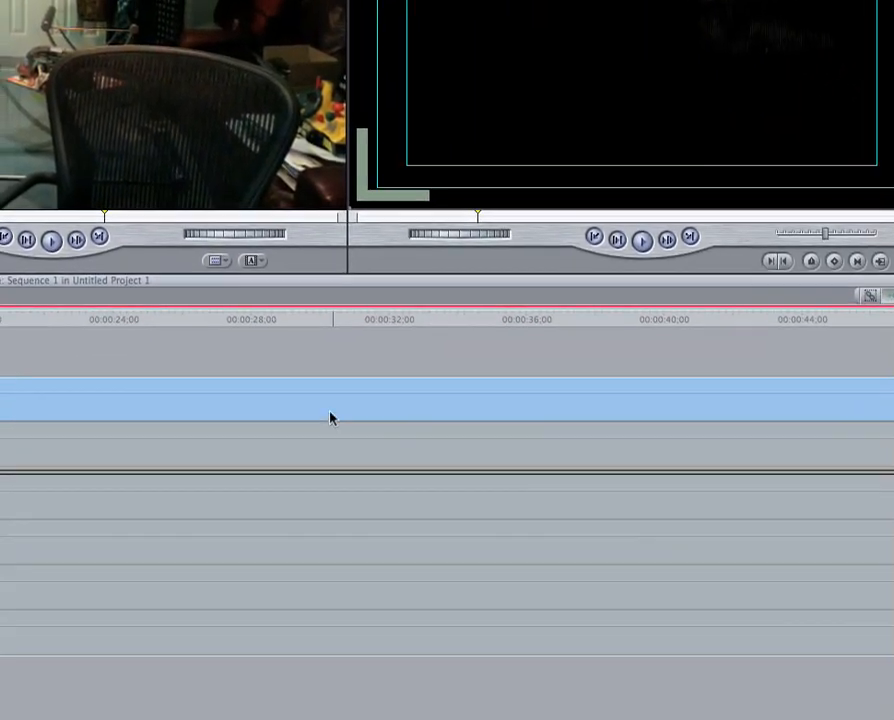
pyautogui.click(373, 419)
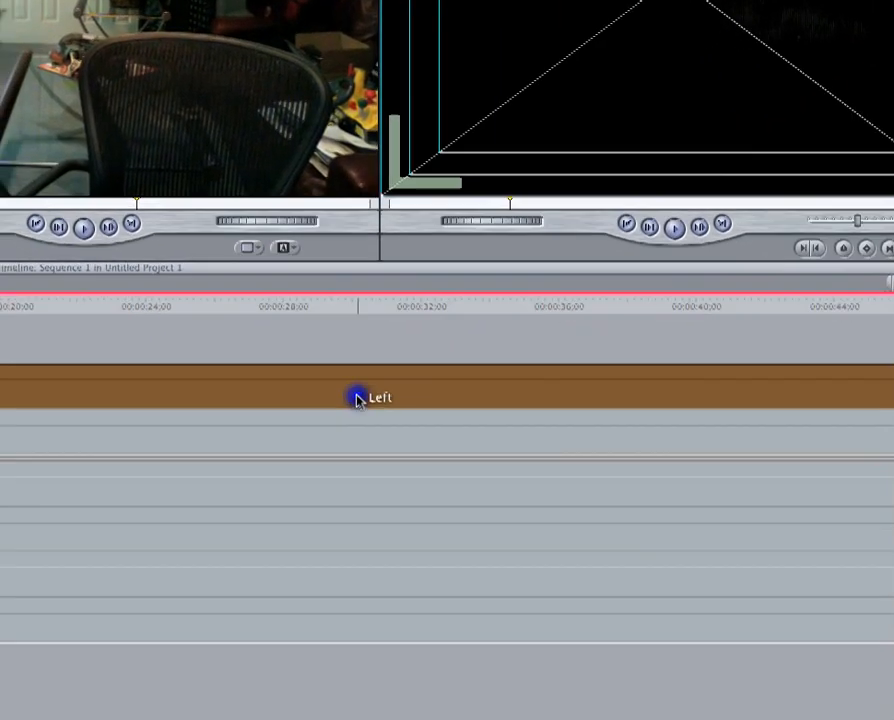
pyautogui.press('Delete')
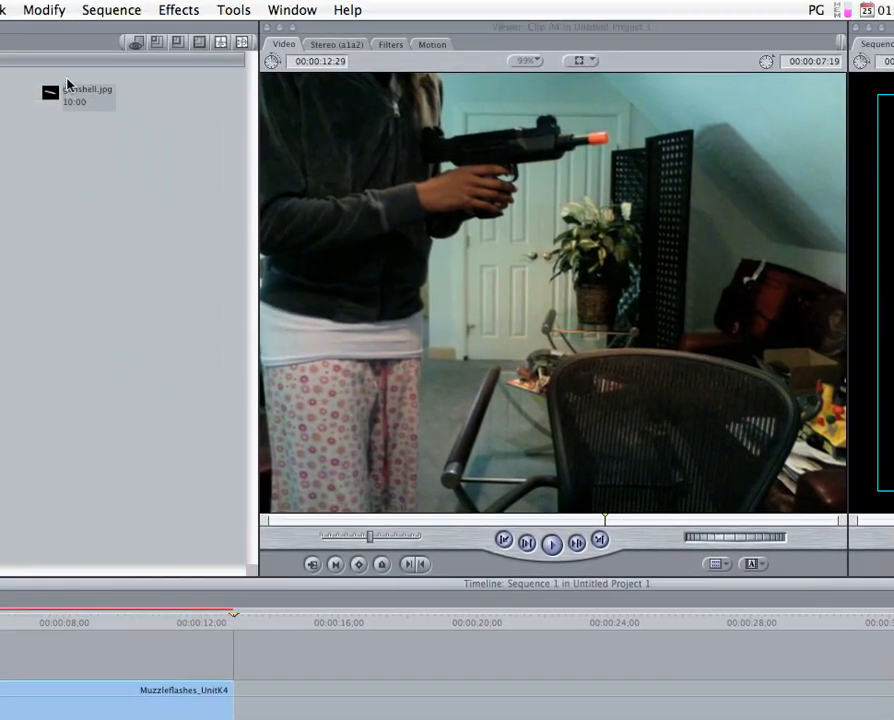
# Place gunshell.jpg at the start of track V3 and return the playhead to the beginning of the sequence.
pyautogui.click(170, 92)
pyautogui.moveTo(174, 133); pyautogui.dragTo(126, 467)
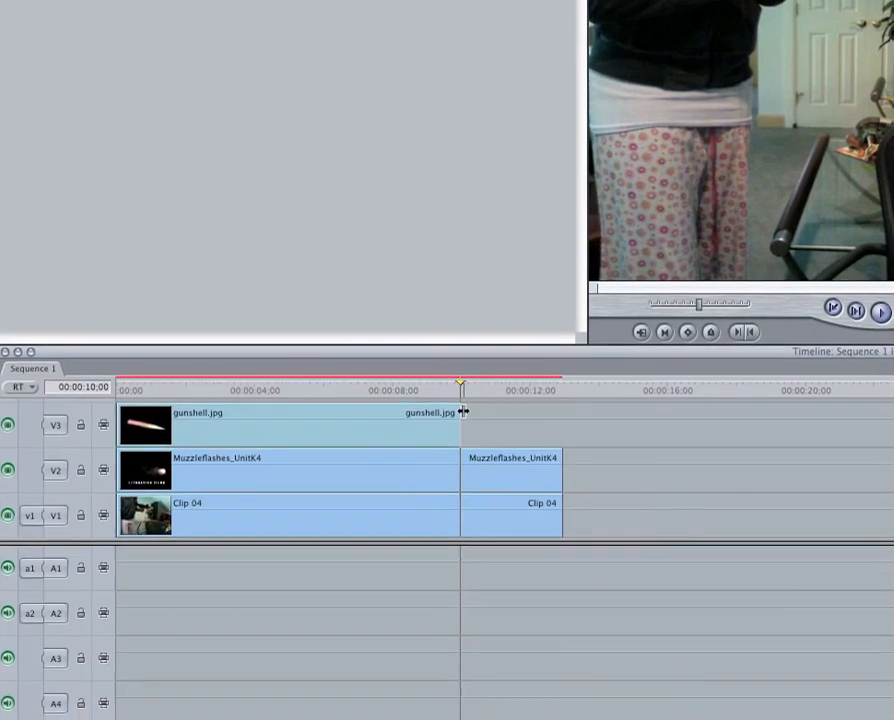
pyautogui.click(150, 432)
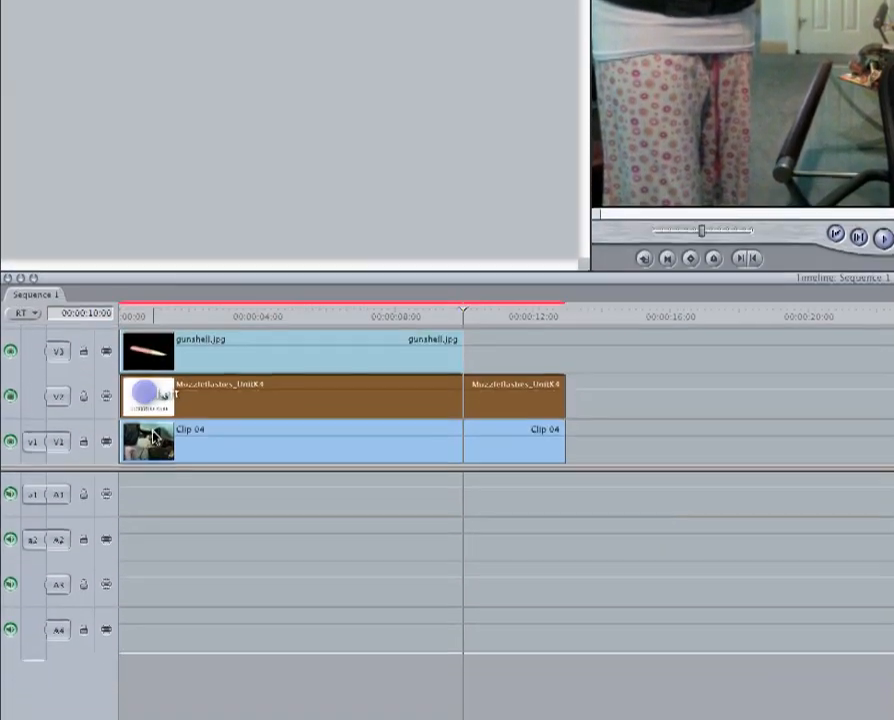
pyautogui.click(148, 480)
pyautogui.moveTo(462, 318); pyautogui.dragTo(266, 318)
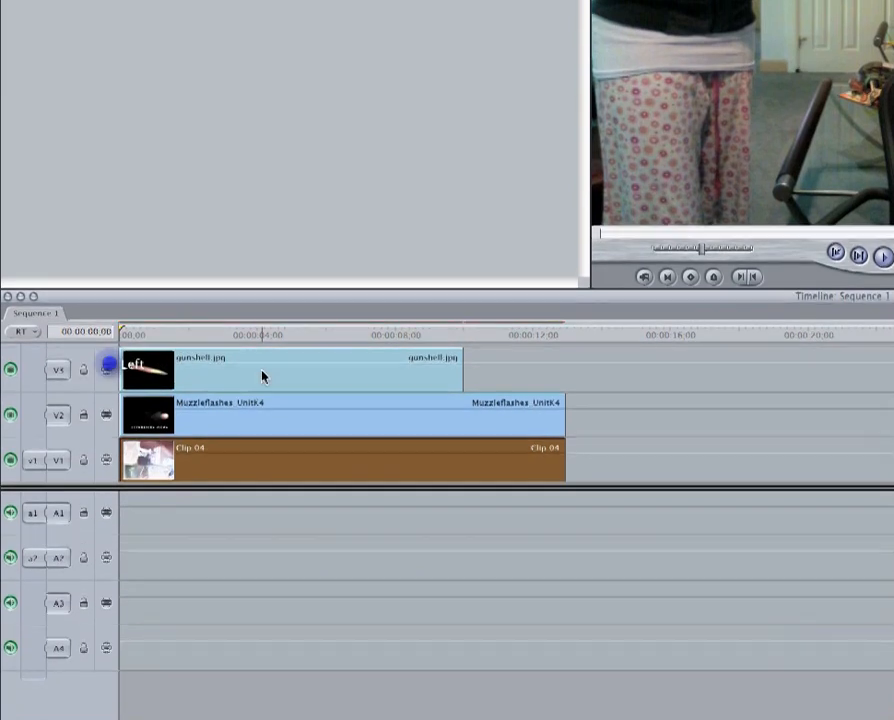
# Open the Muzzleflashes_UnitK4 clip in the Viewer and set the Canvas display to Image+Wireframe.
pyautogui.click(231, 409)
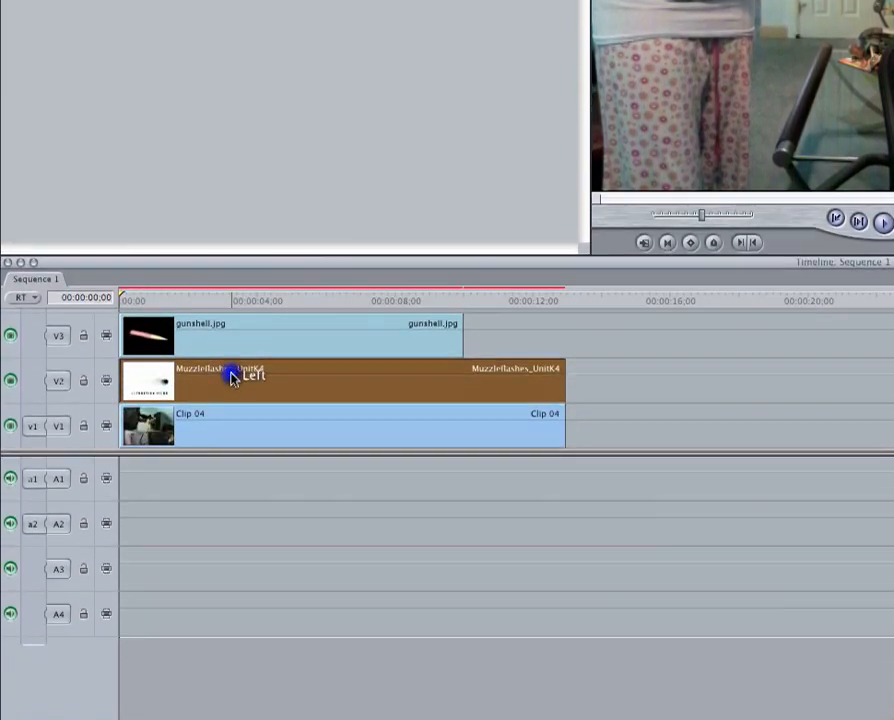
pyautogui.doubleClick(231, 376)
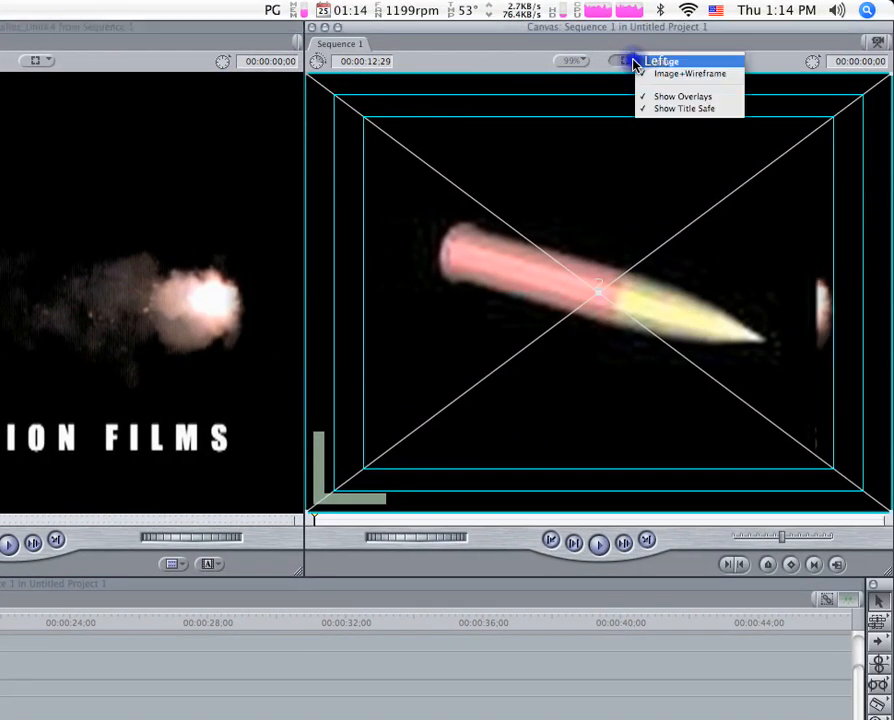
pyautogui.click(668, 62)
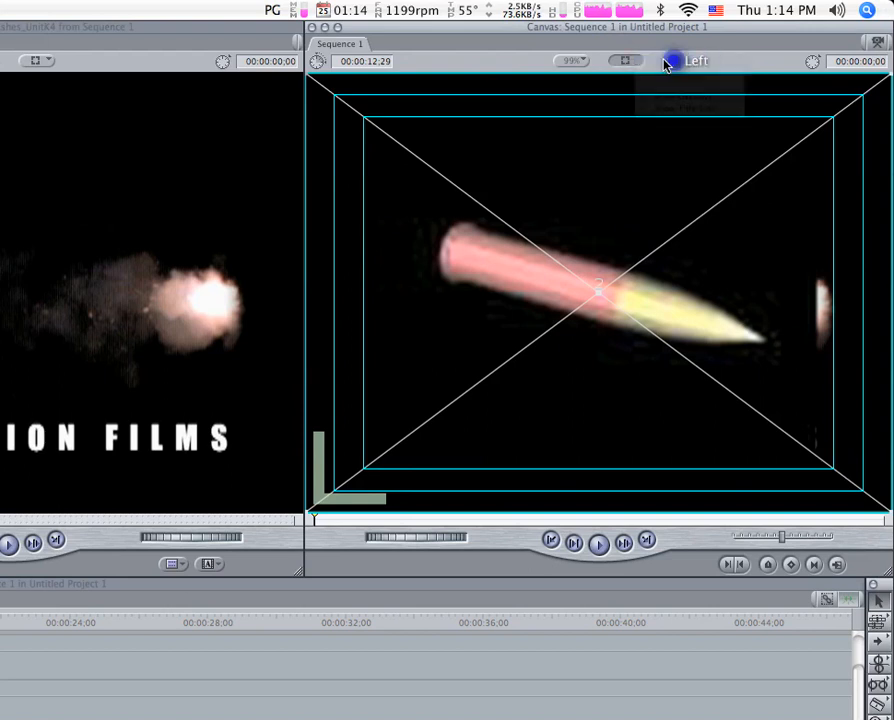
pyautogui.click(614, 61)
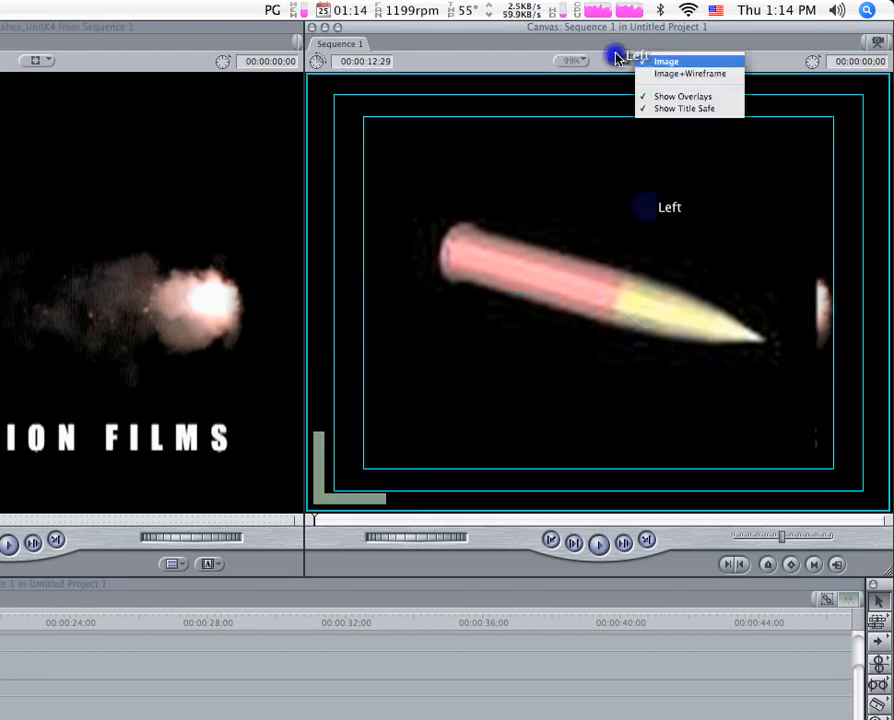
pyautogui.click(666, 74)
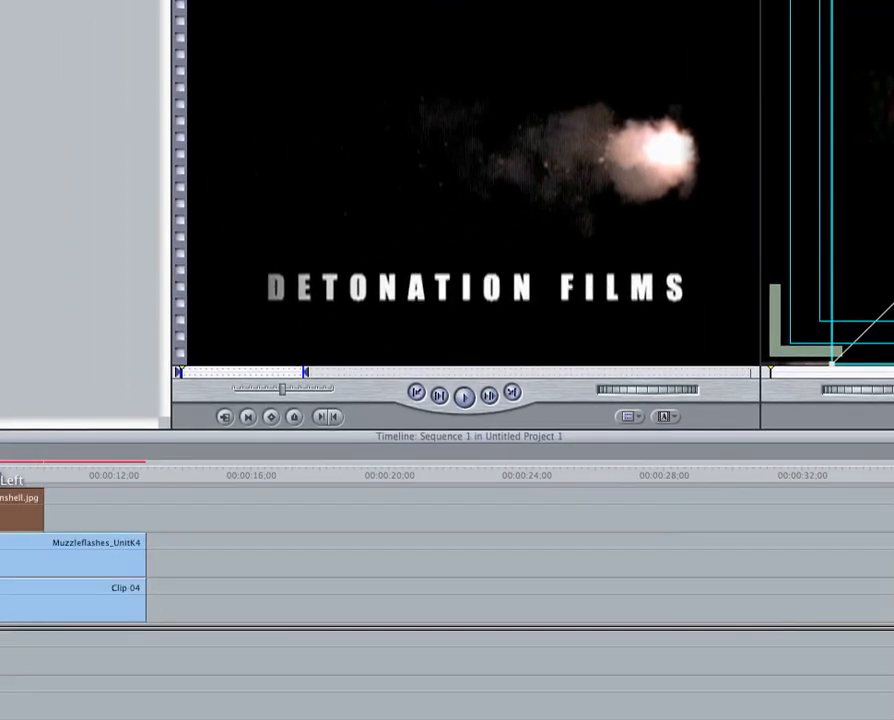
# Remove gunshell.jpg from track V3 and shorten Muzzleflashes_UnitK4 on V2 to a single brief flash segment.
pyautogui.click(64, 455)
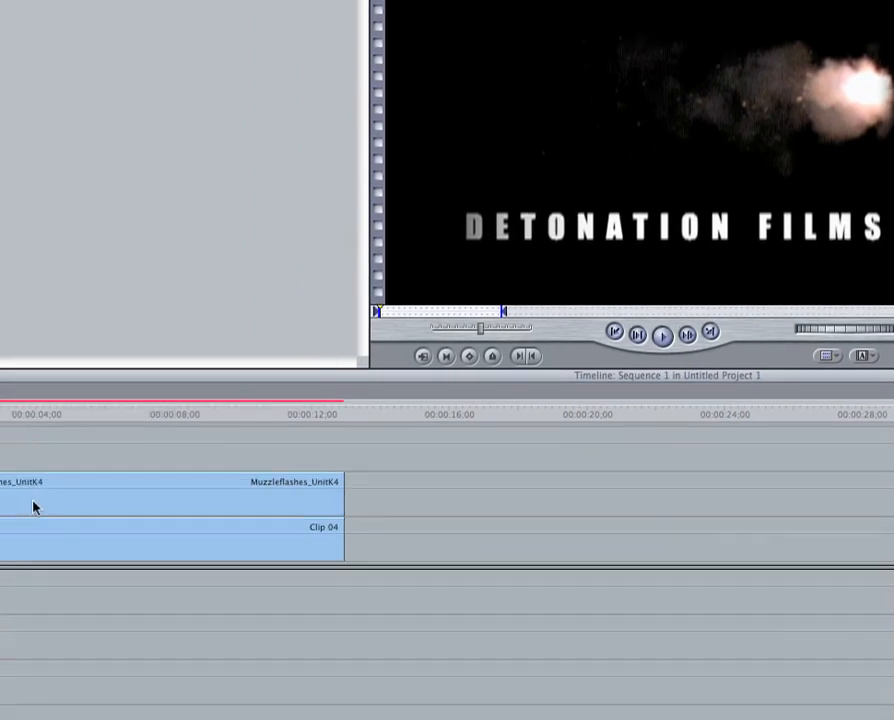
pyautogui.click(35, 505)
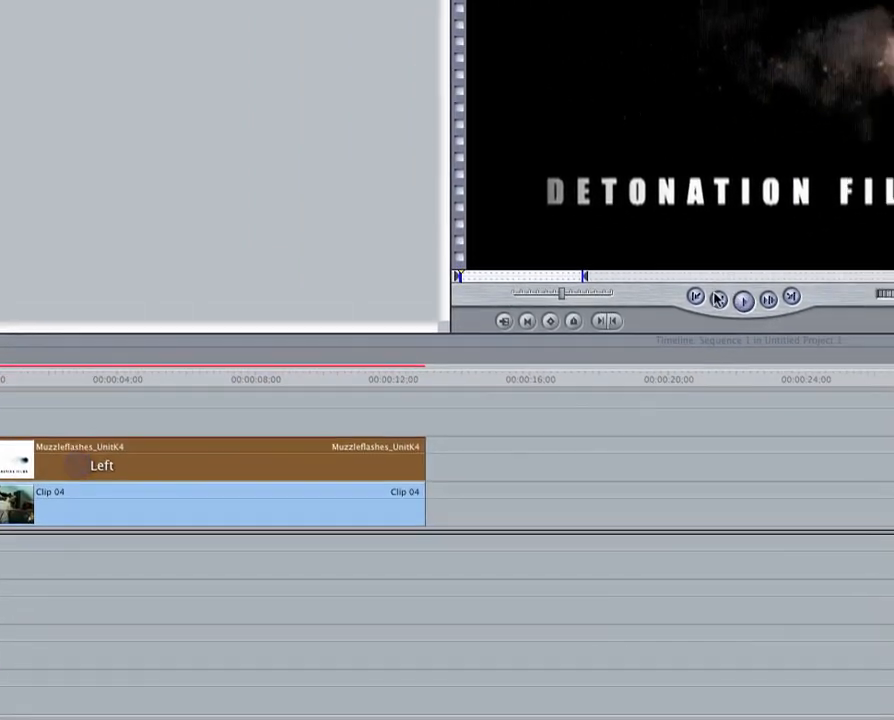
pyautogui.click(664, 334)
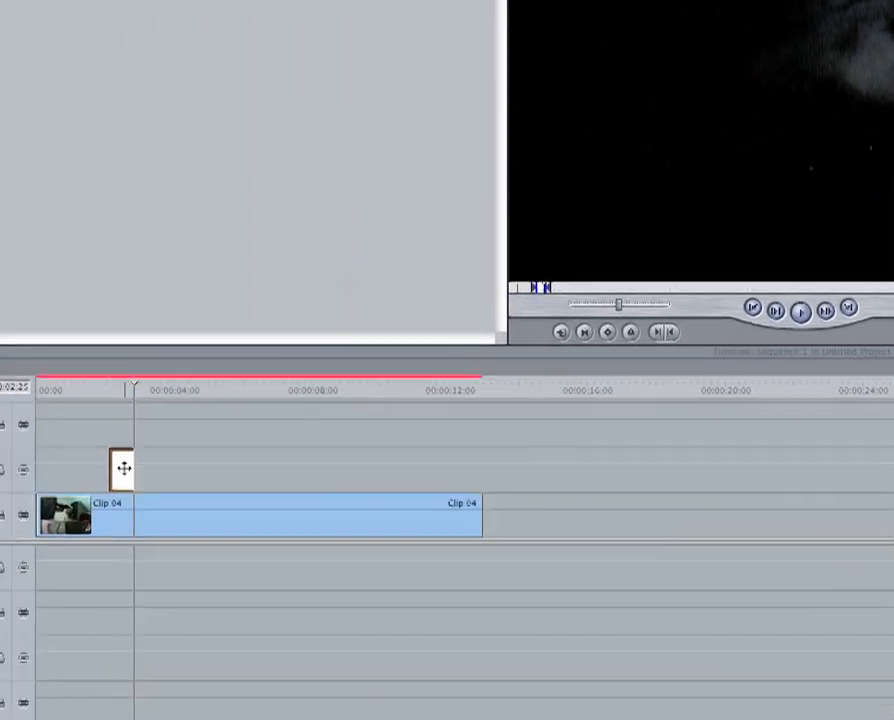
# Move the short muzzle flash segment on V2 earlier by 00:01;10 and play the sequence from the beginning.
pyautogui.moveTo(120, 469); pyautogui.dragTo(77, 468)
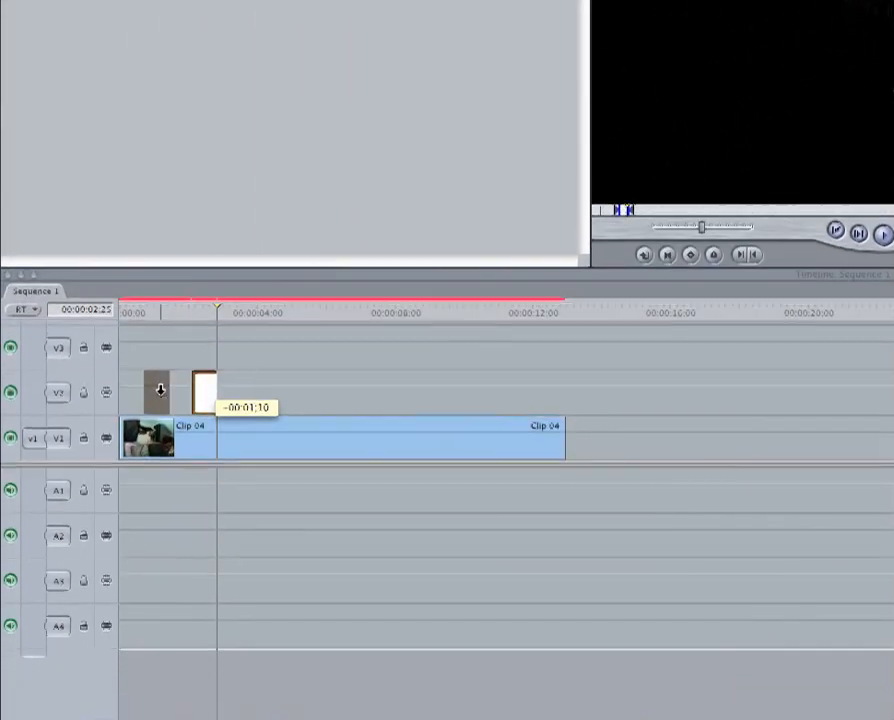
pyautogui.moveTo(223, 311); pyautogui.dragTo(162, 321)
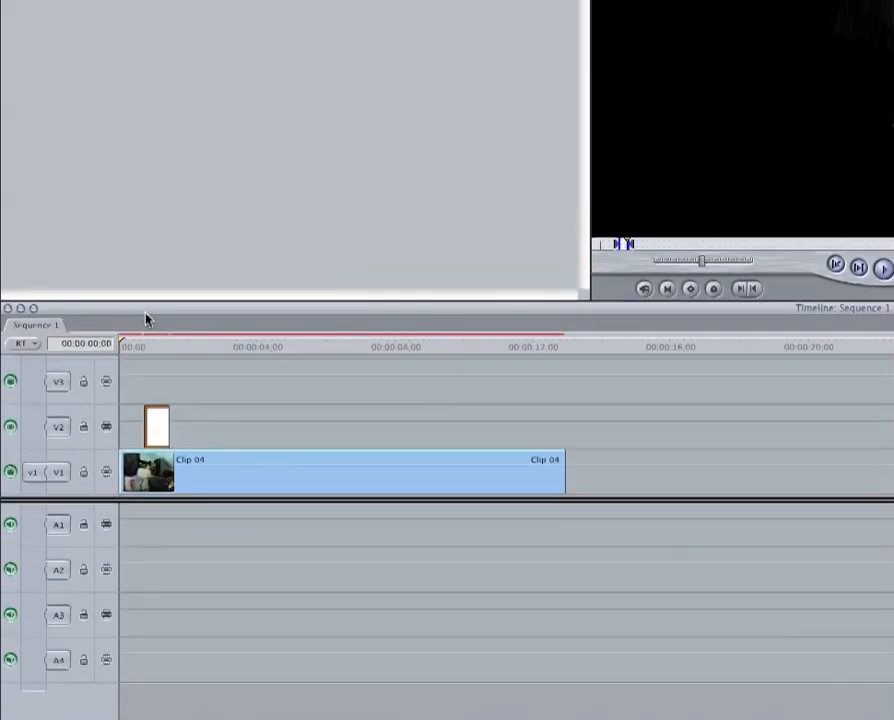
pyautogui.press('space')
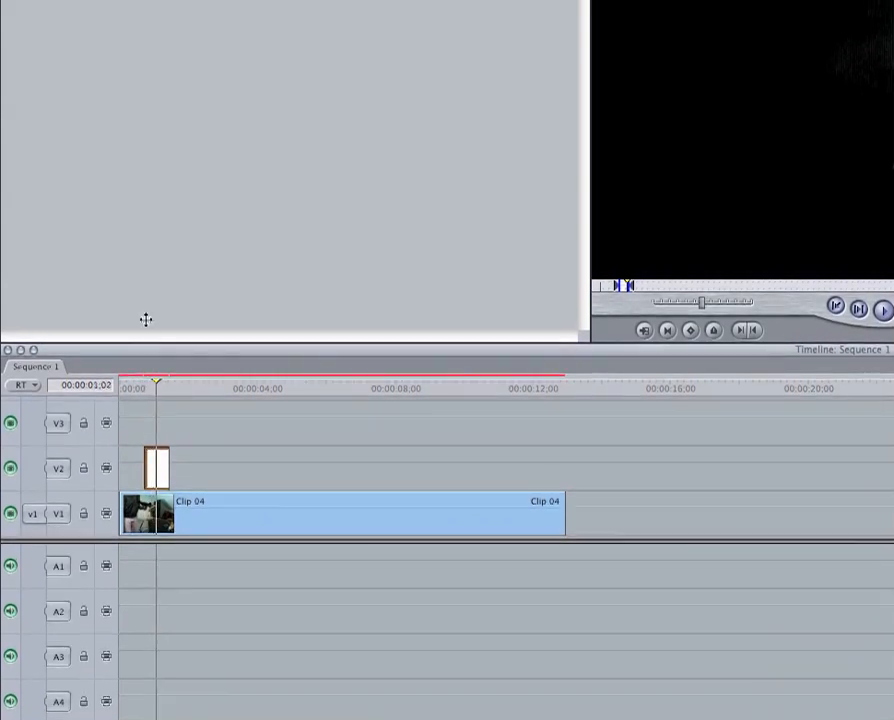
# Scrub the video to find the shot and move the muzzle flash segment on V2 to start at about 00:00:04;13.
pyautogui.moveTo(155, 386); pyautogui.dragTo(478, 420)
pyautogui.moveTo(478, 348); pyautogui.dragTo(478, 348)
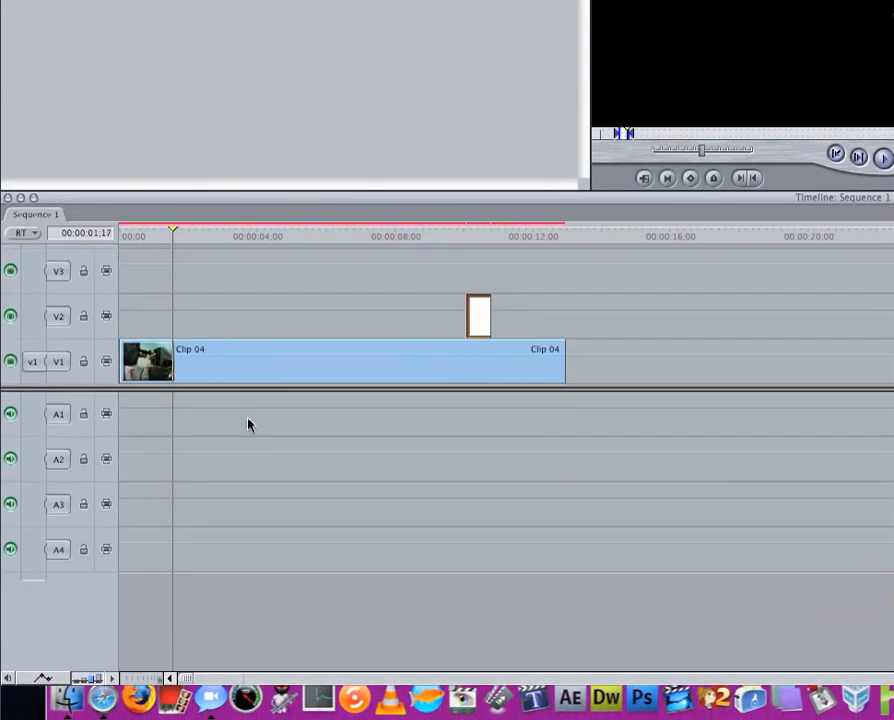
pyautogui.moveTo(171, 255); pyautogui.dragTo(228, 254)
pyautogui.moveTo(227, 317)
pyautogui.mouseDown()
pyautogui.moveTo(266, 286)
pyautogui.moveTo(268, 262)
pyautogui.mouseUp()
pyautogui.moveTo(480, 405); pyautogui.dragTo(284, 405)
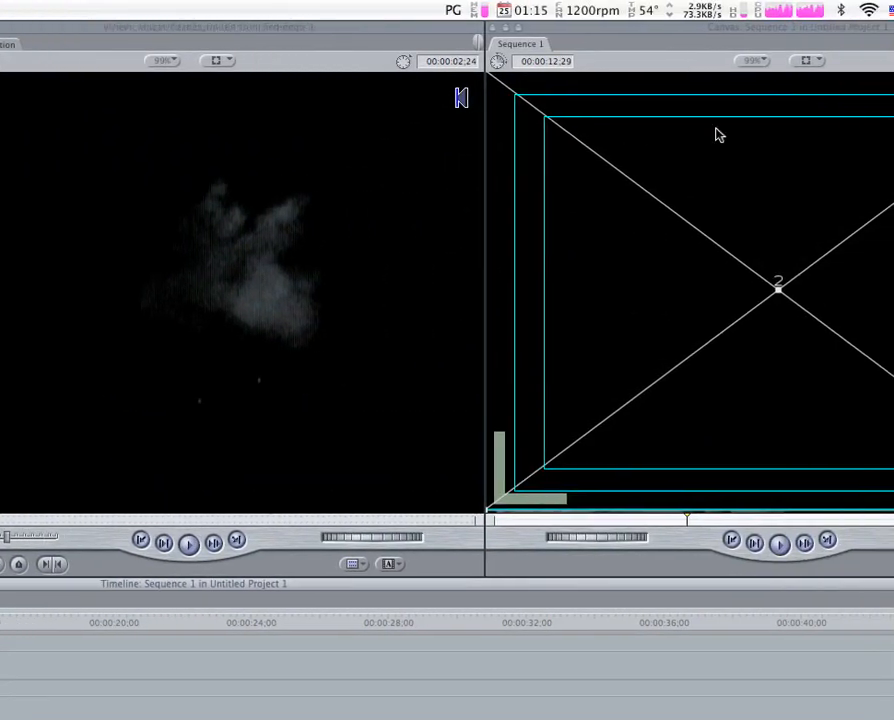
# Scale the muzzle flash down in the Canvas and position it slightly rotated at the tip of the gun barrel.
pyautogui.moveTo(802, 306); pyautogui.dragTo(752, 260)
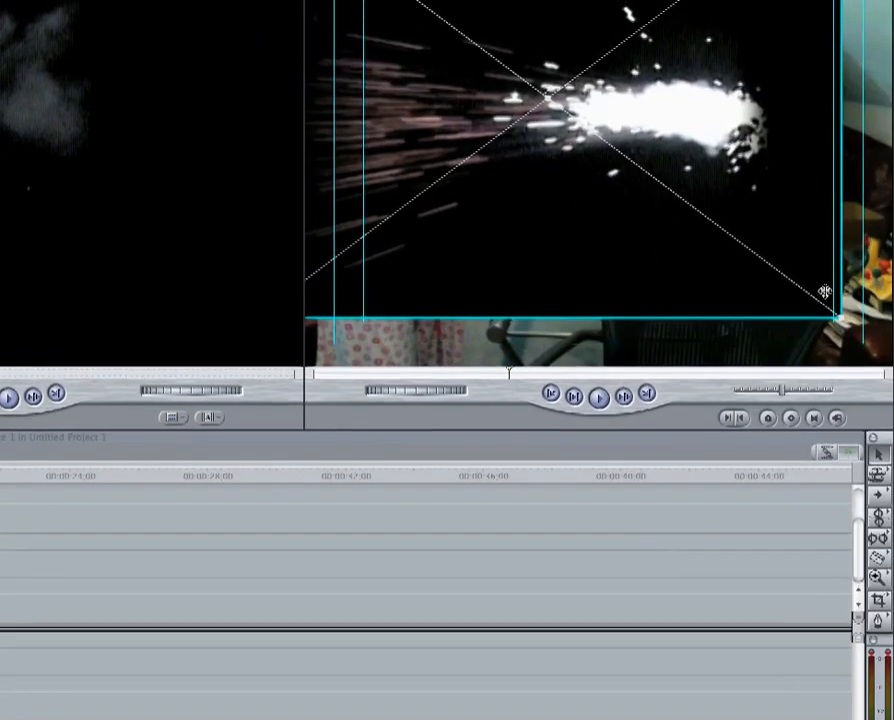
pyautogui.moveTo(842, 326); pyautogui.dragTo(597, 197)
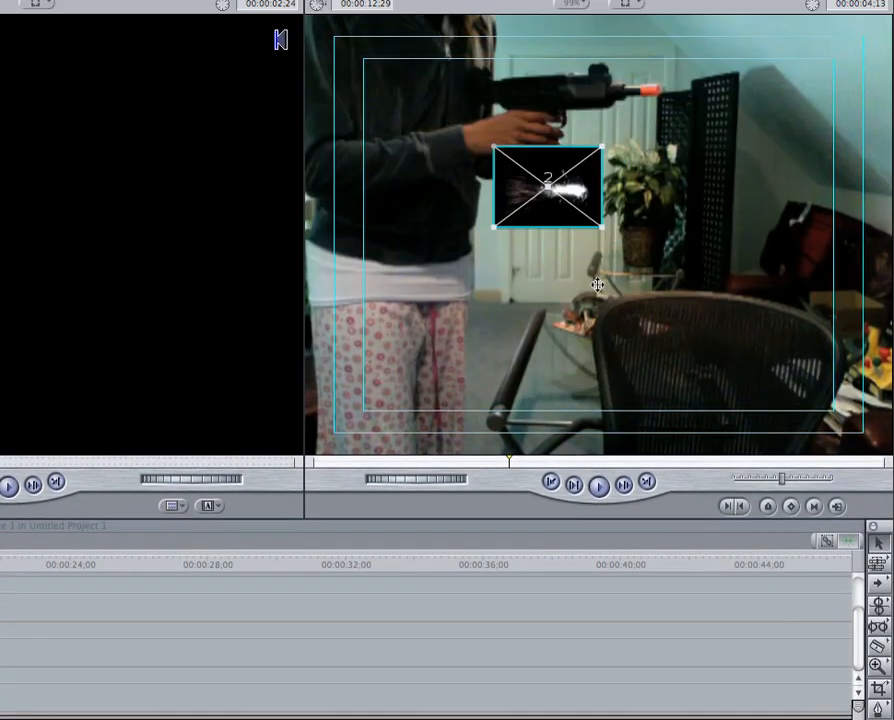
pyautogui.moveTo(598, 285); pyautogui.dragTo(609, 234)
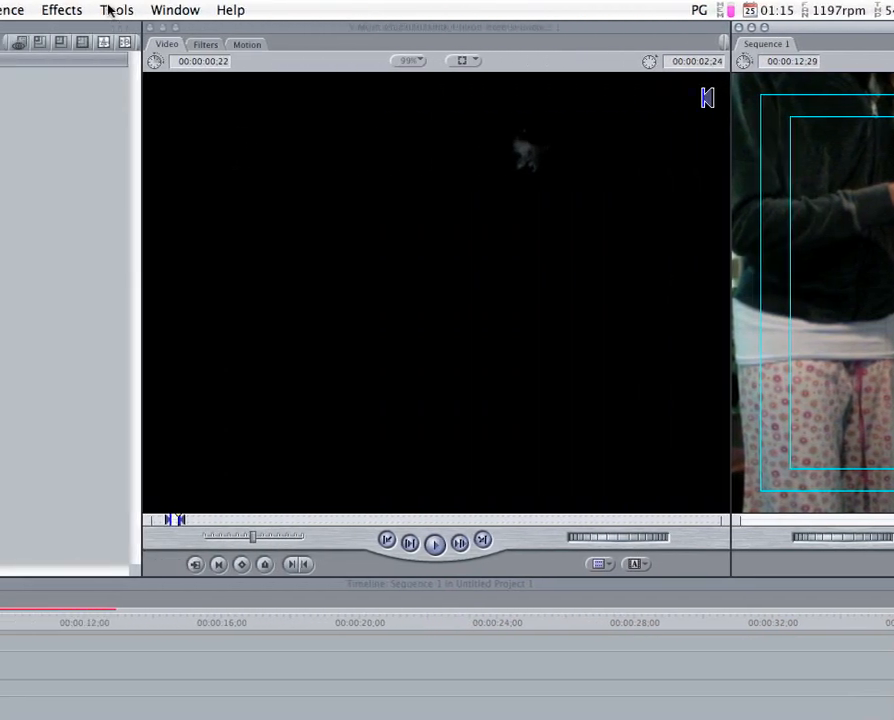
# Set the muzzle flash segment's composite mode to Screen and step through its frames to 00:00:04;25.
pyautogui.click(83, 10)
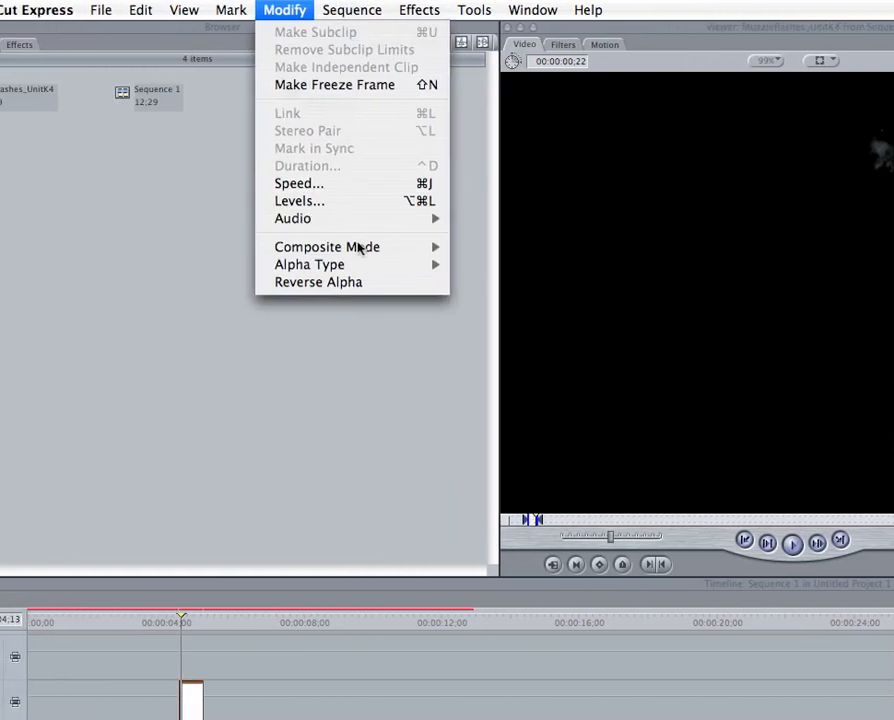
pyautogui.moveTo(152, 257)
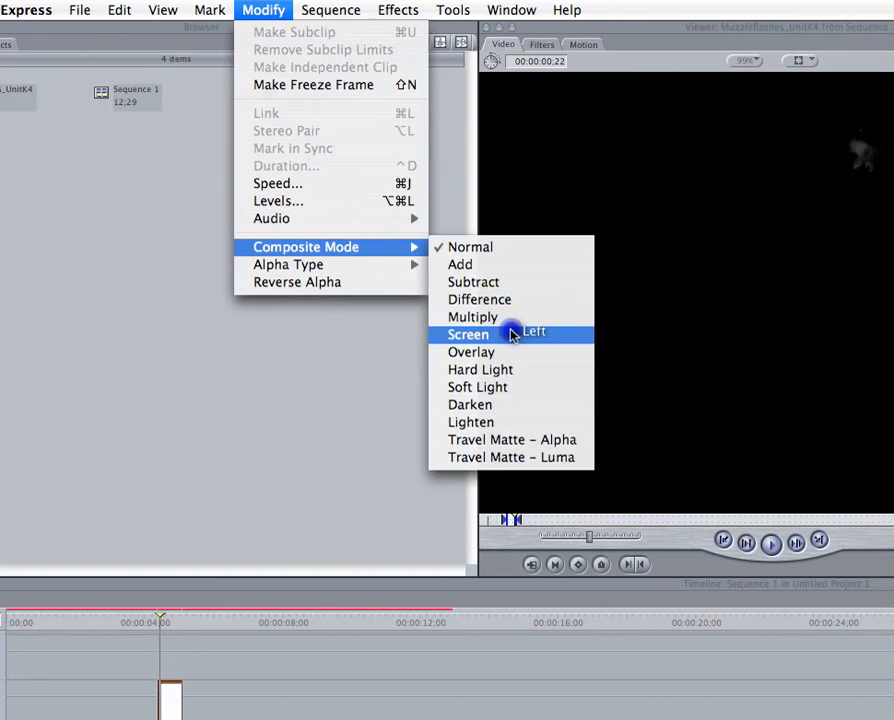
pyautogui.click(511, 334)
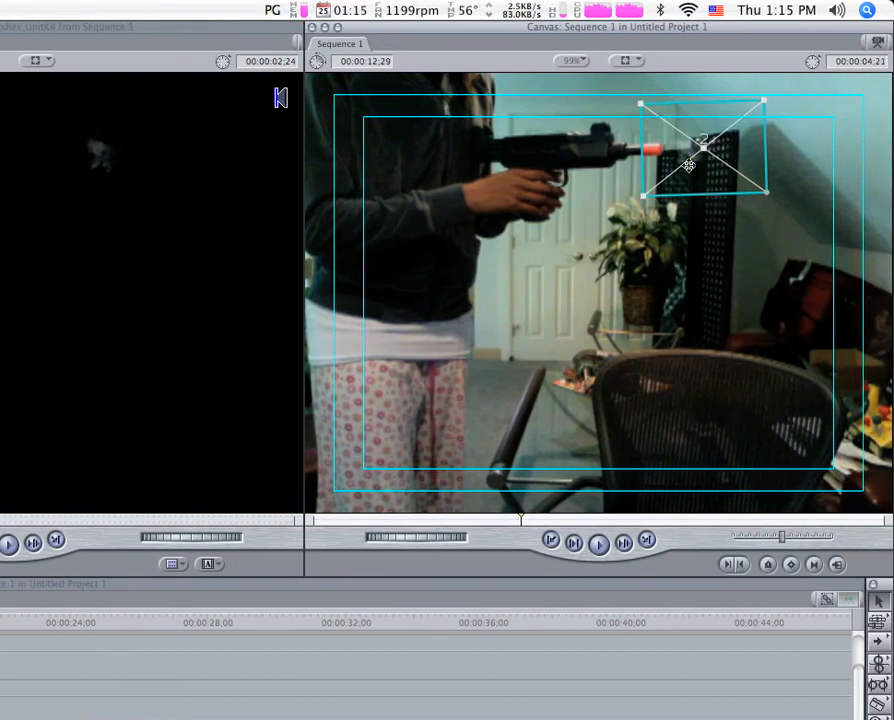
pyautogui.press('Right')
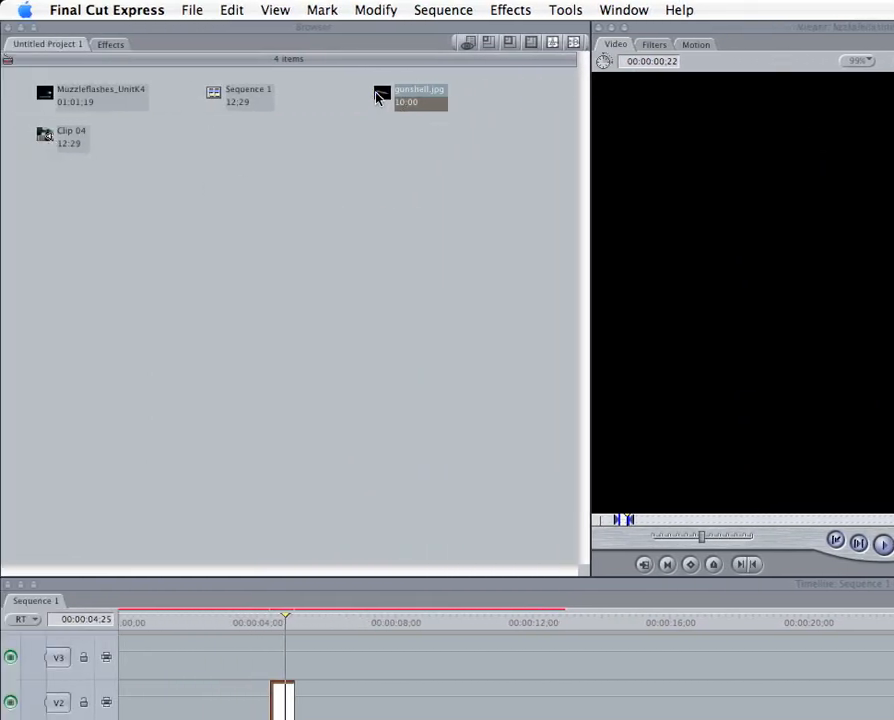
# Place gunshell.jpg on V3 directly above the muzzle flash and trim it to end with the flash at 00:00:05;03.
pyautogui.moveTo(388, 145); pyautogui.dragTo(282, 673)
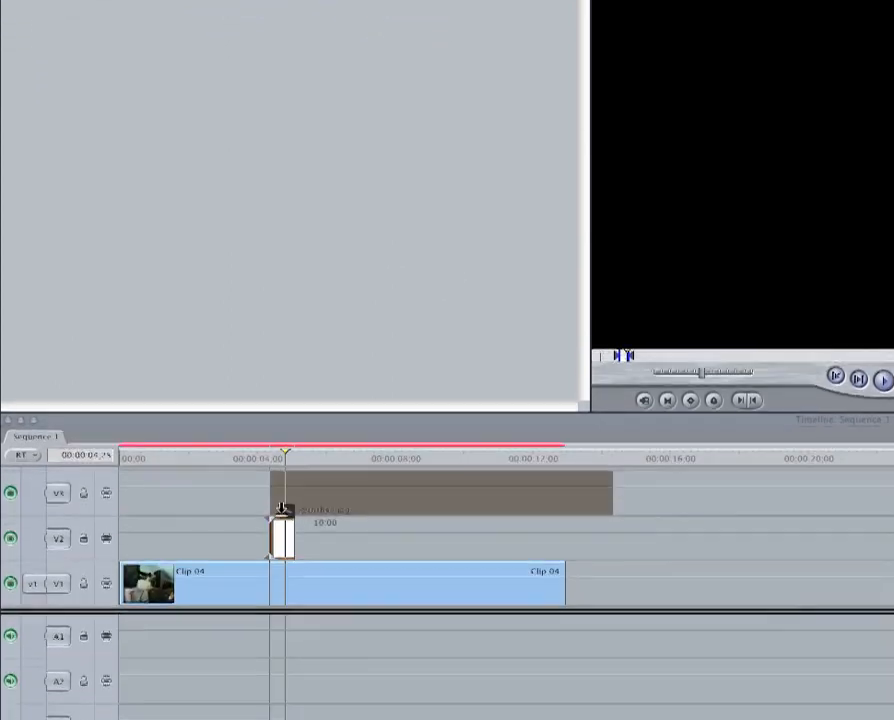
pyautogui.moveTo(282, 470); pyautogui.dragTo(280, 472)
pyautogui.click(614, 327)
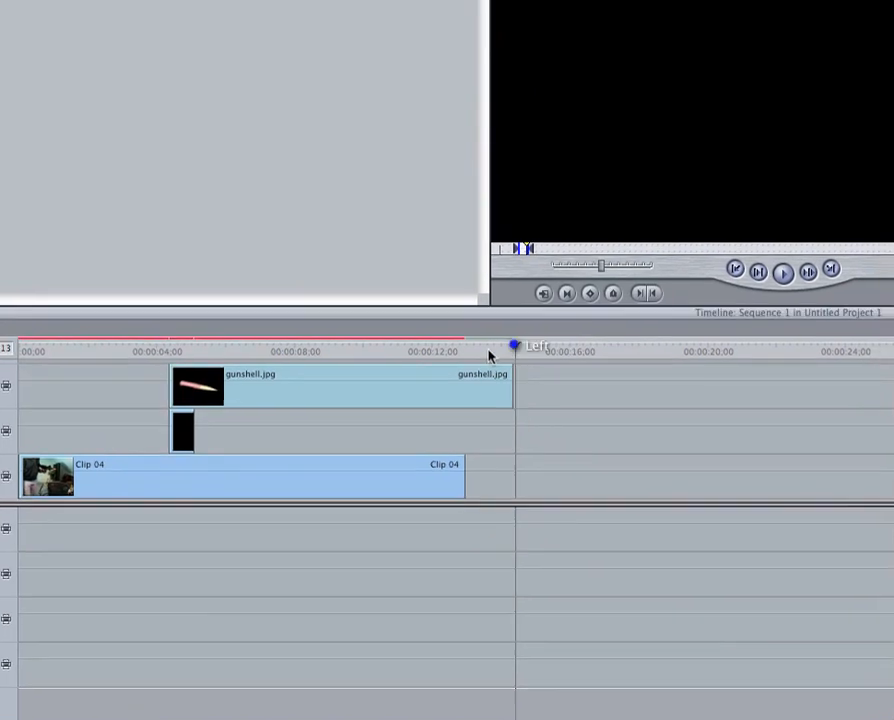
pyautogui.click(567, 335)
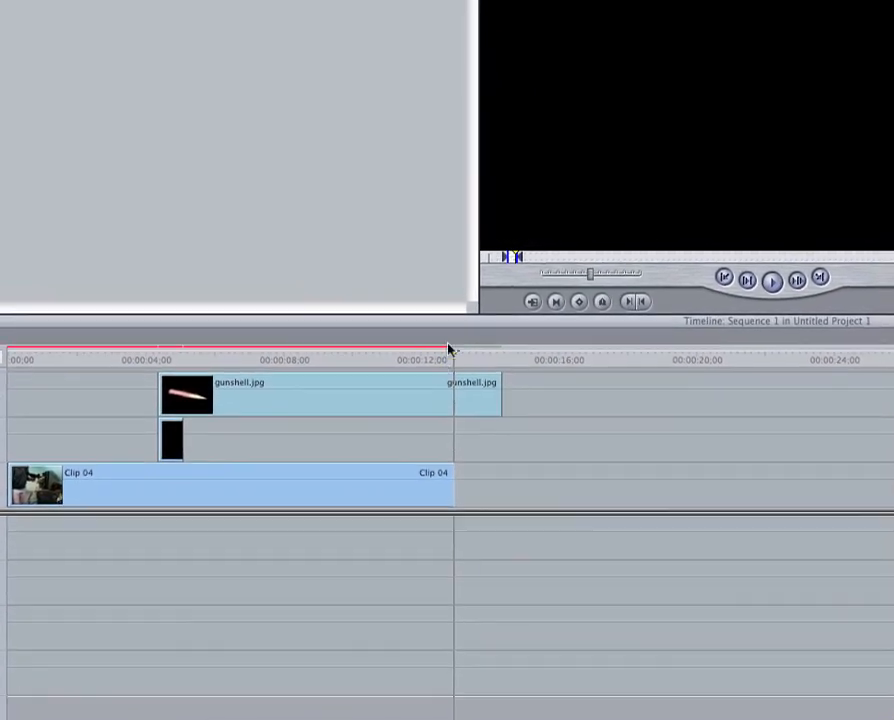
pyautogui.moveTo(453, 360); pyautogui.dragTo(188, 378)
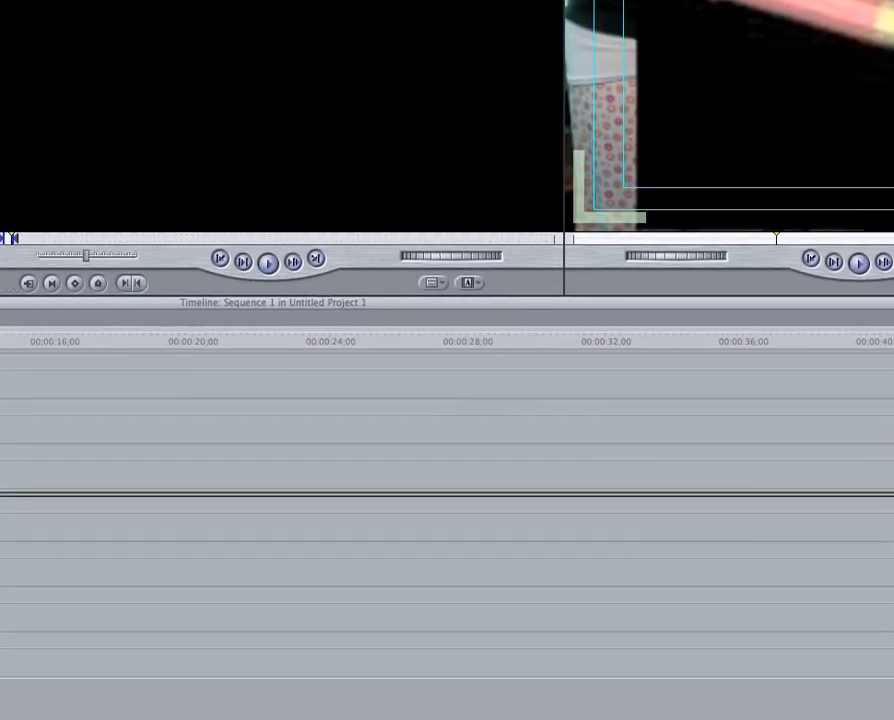
pyautogui.click(104, 376)
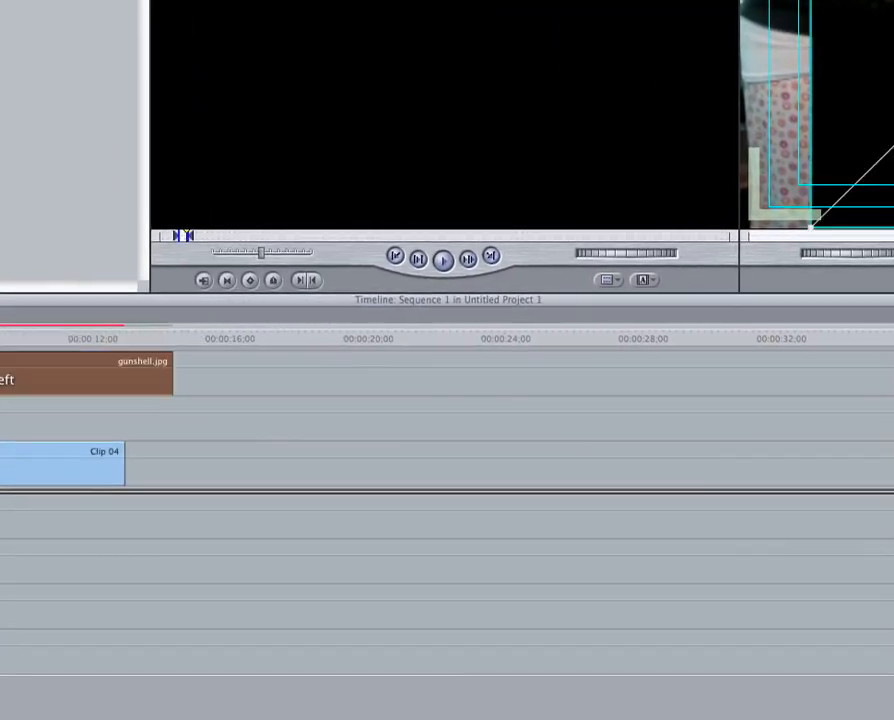
pyautogui.press('Delete')
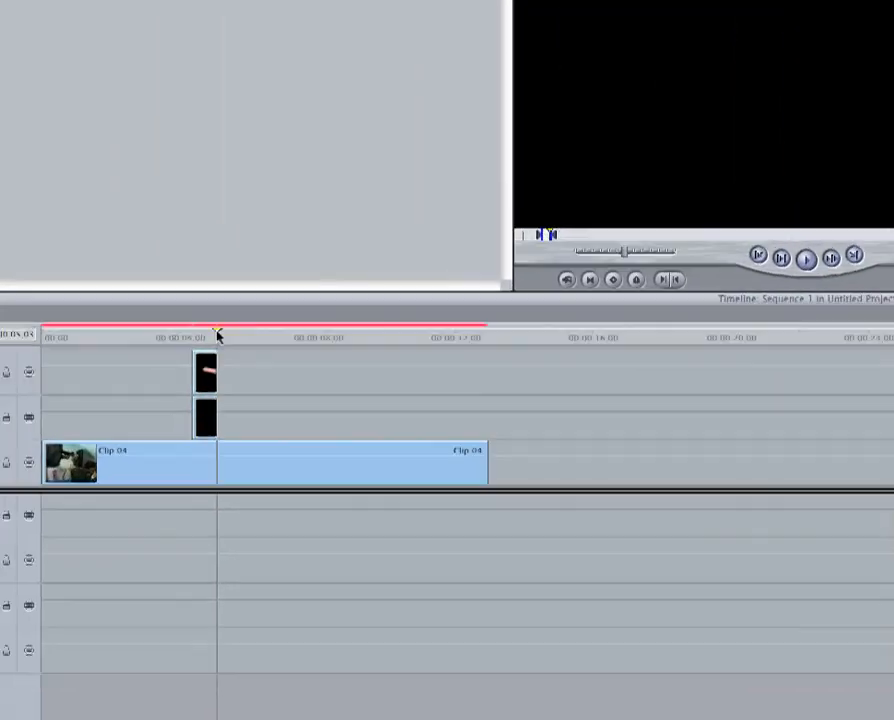
# Shrink gunshell.jpg to a small bullet in the Canvas and position it slightly rotated just beyond the gun muzzle.
pyautogui.click(277, 341)
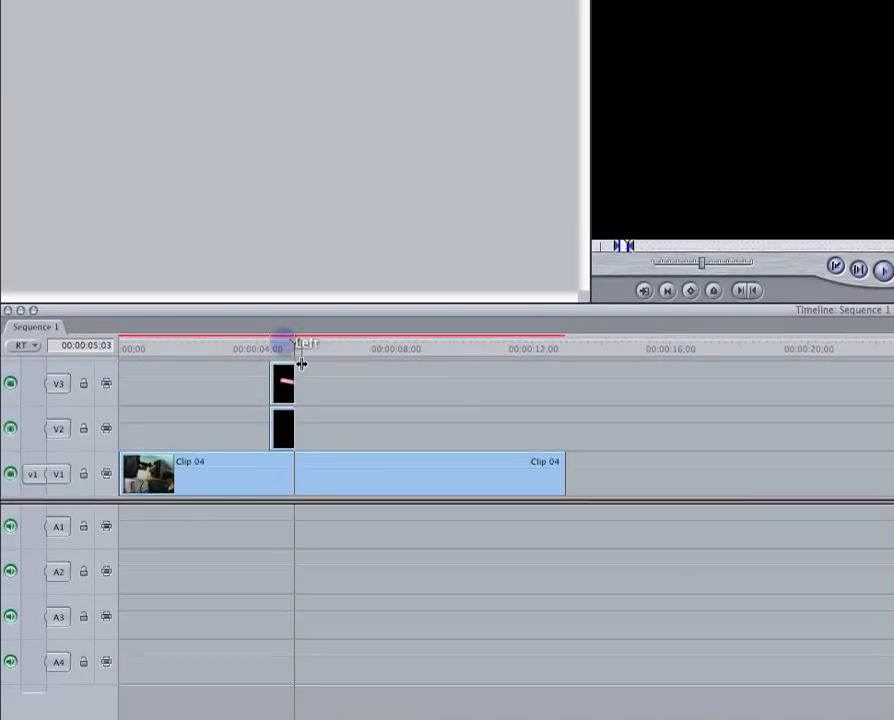
pyautogui.click(284, 378)
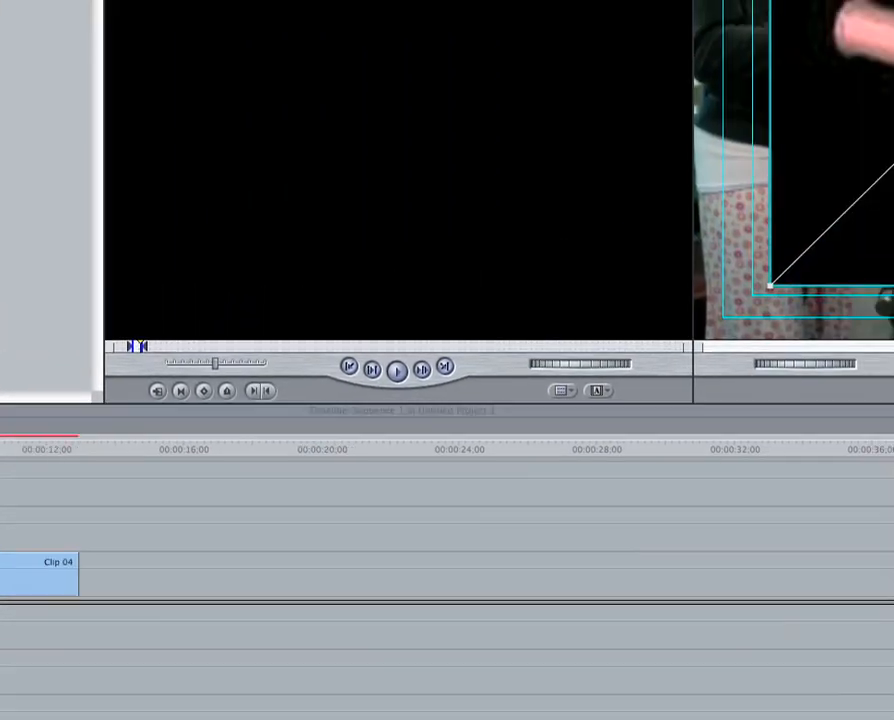
pyautogui.click(780, 204)
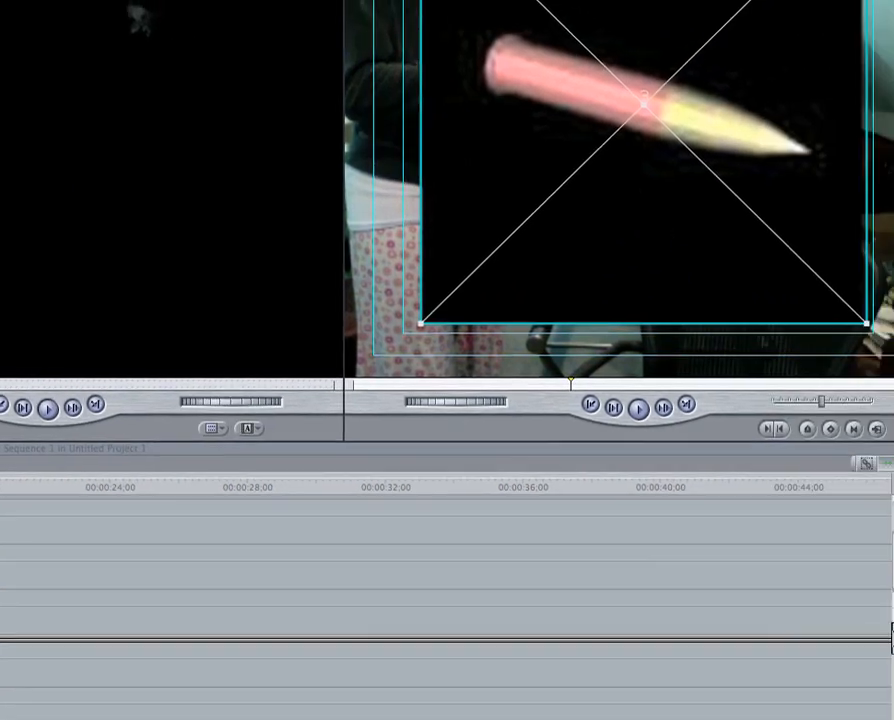
pyautogui.moveTo(866, 324); pyautogui.dragTo(629, 143)
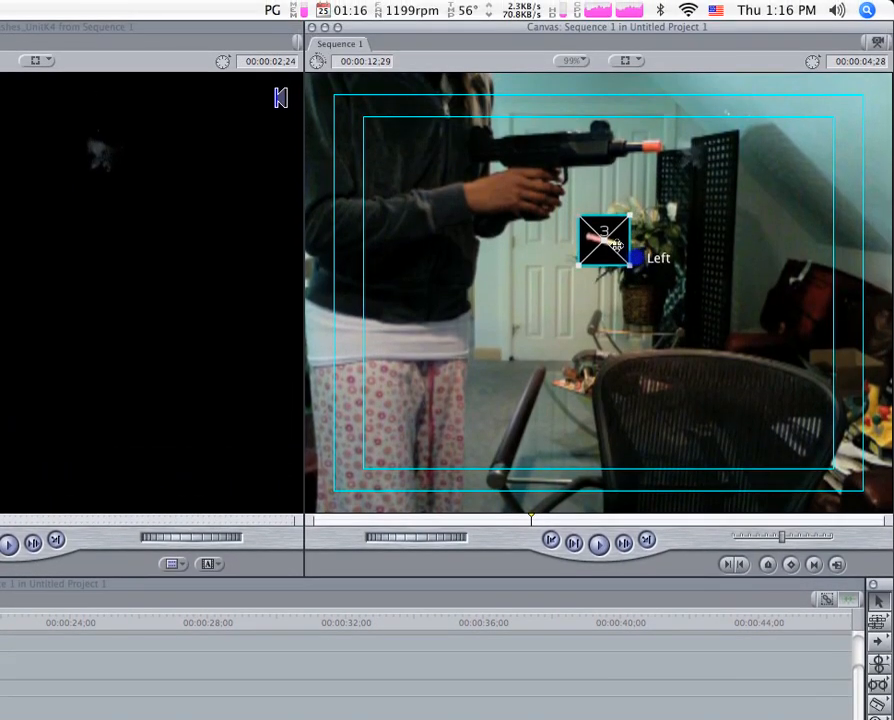
pyautogui.moveTo(617, 245); pyautogui.dragTo(702, 159)
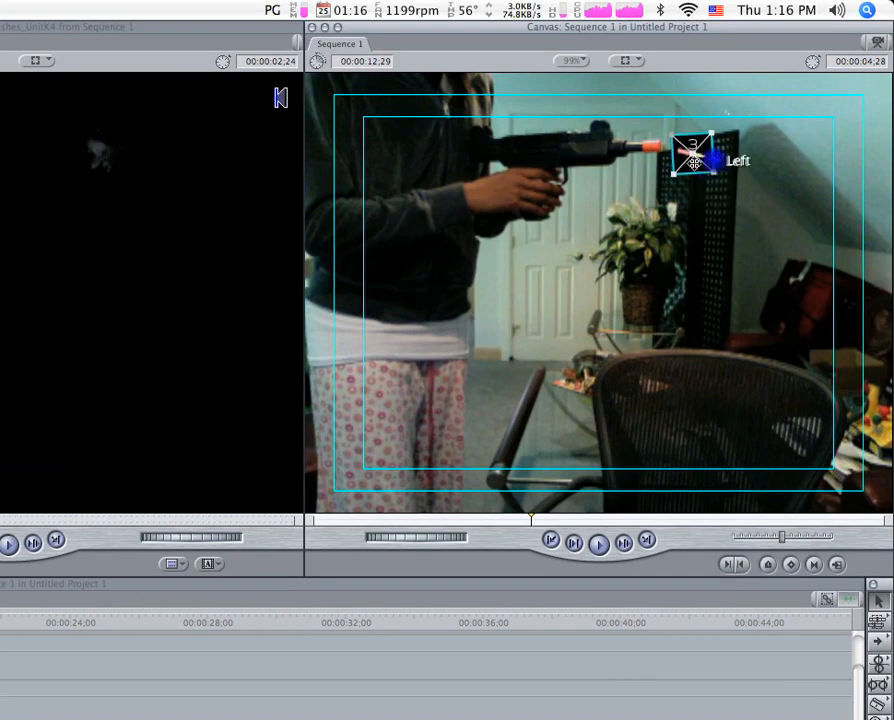
pyautogui.moveTo(695, 162); pyautogui.dragTo(720, 141)
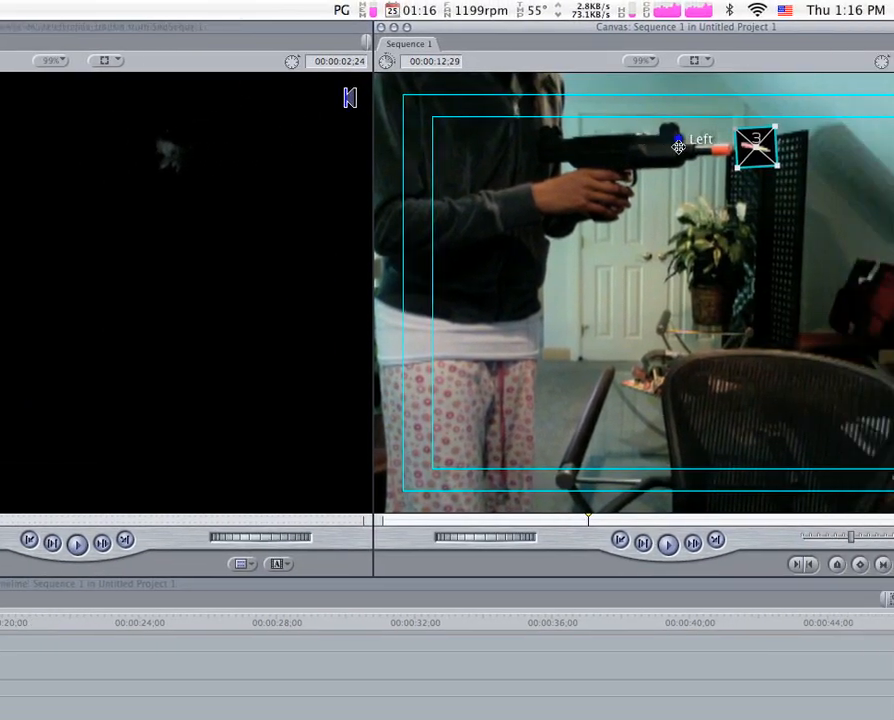
# Return the playhead to 00:00:04;13 and move gunshell.jpg onto the flash at the muzzle.
pyautogui.moveTo(893, 27); pyautogui.dragTo(893, 187)
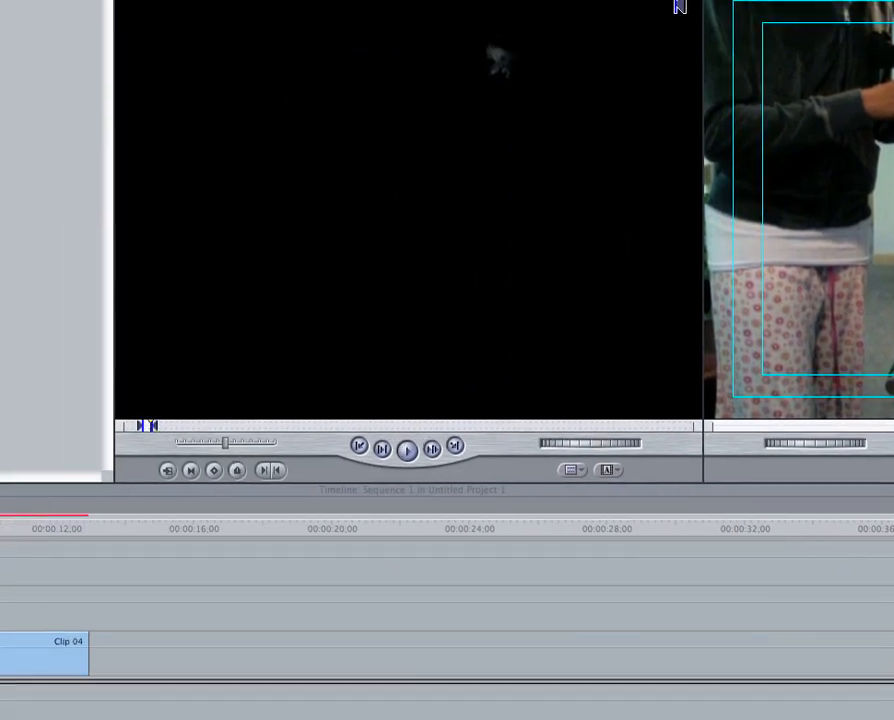
pyautogui.moveTo(8, 497)
pyautogui.mouseDown()
pyautogui.moveTo(65, 483)
pyautogui.moveTo(49, 492)
pyautogui.moveTo(190, 434)
pyautogui.moveTo(94, 452)
pyautogui.mouseUp()
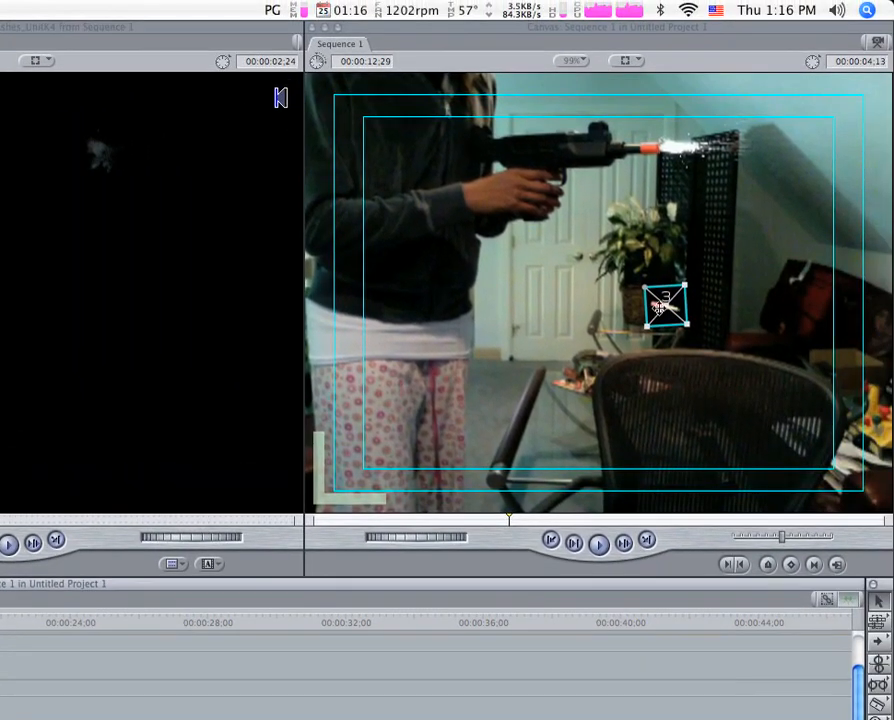
pyautogui.moveTo(662, 292); pyautogui.dragTo(674, 152)
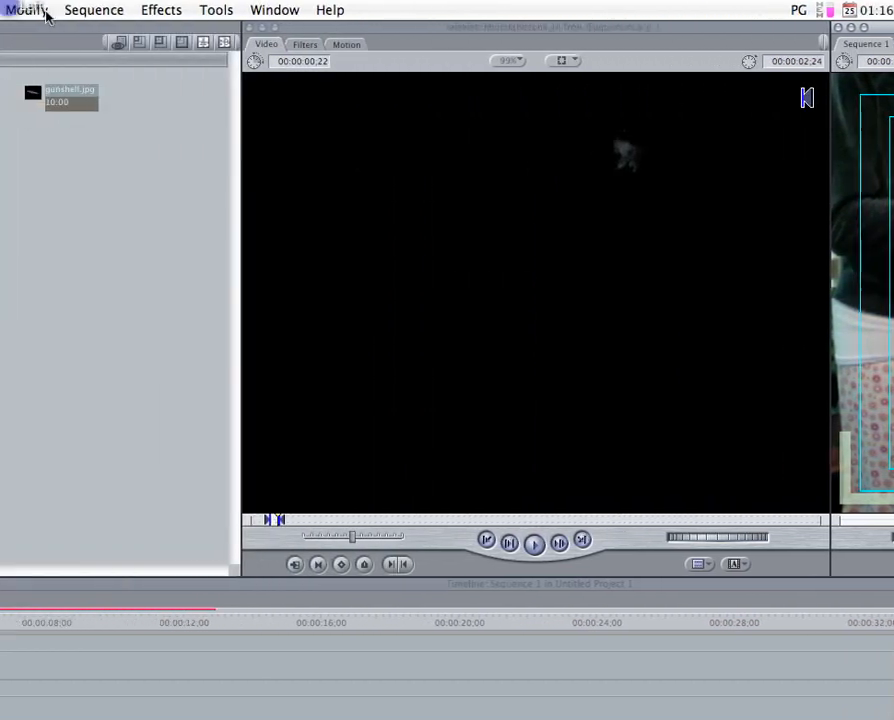
# Set the composite mode of gunshell.jpg on V3 to Screen.
pyautogui.click(120, 10)
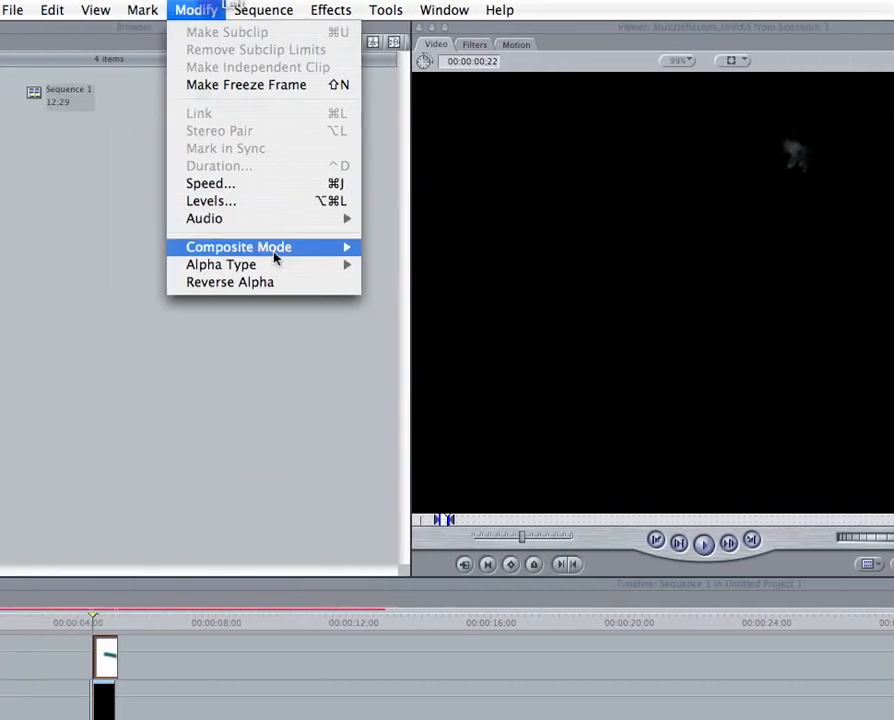
pyautogui.moveTo(200, 247)
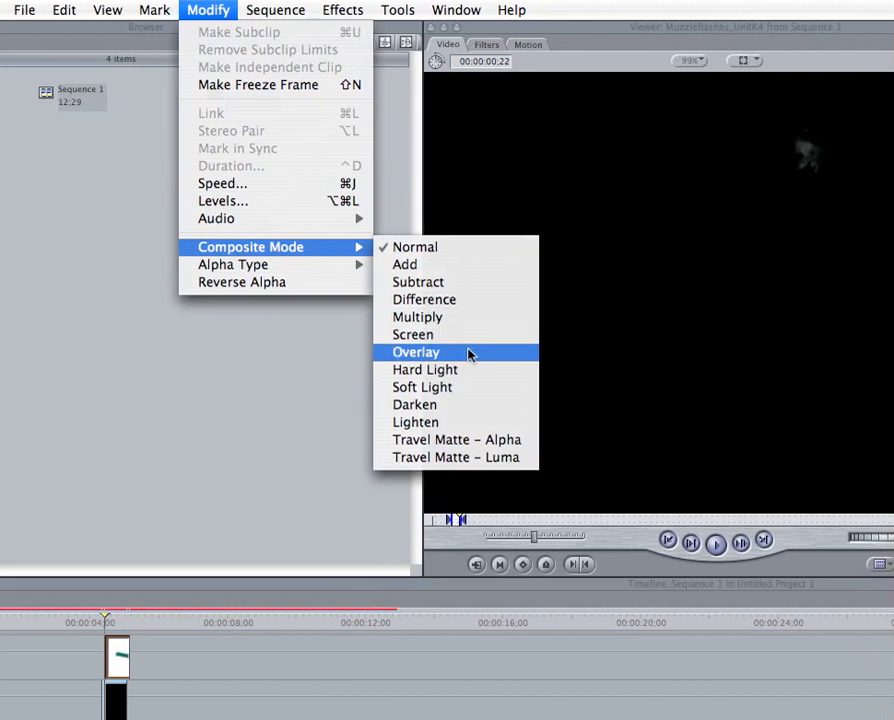
pyautogui.click(484, 335)
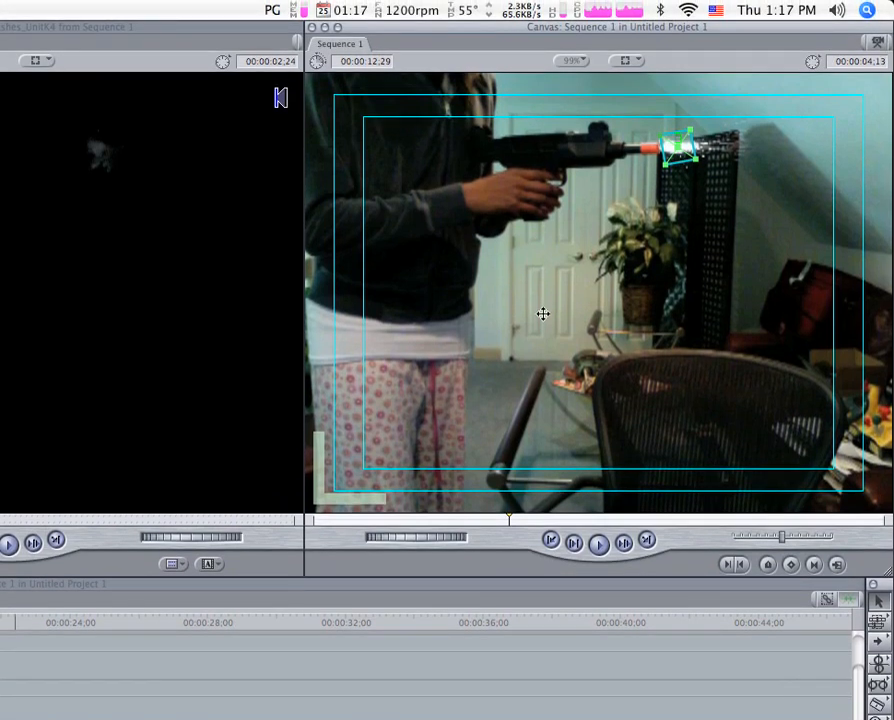
# Animate gunshell.jpg from the muzzle to the picture's right edge with motion keyframes, advancing frame by frame to 00:00:04;16.
pyautogui.press('Right')
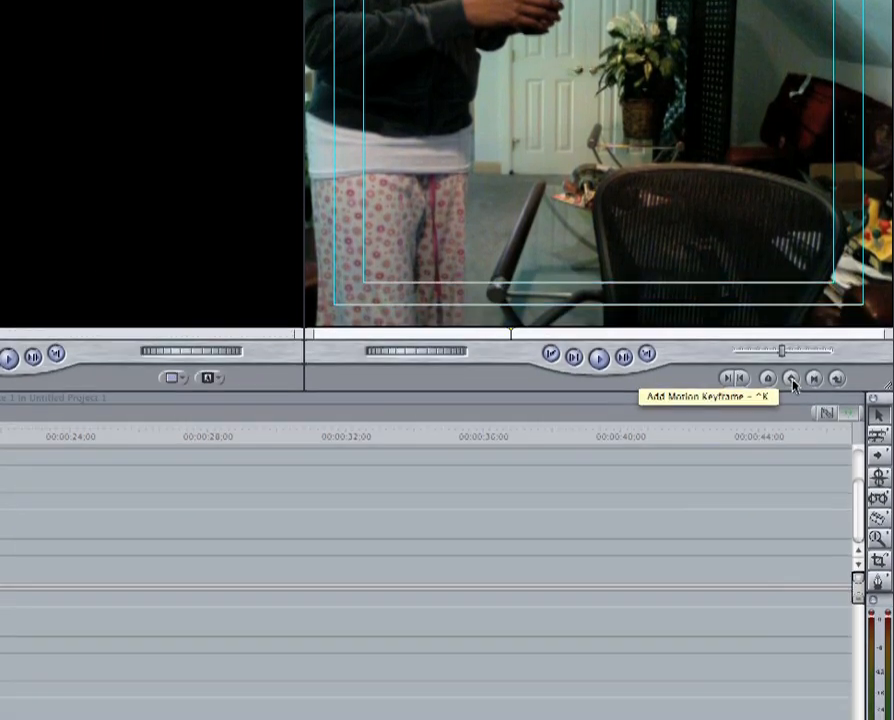
pyautogui.click(791, 380)
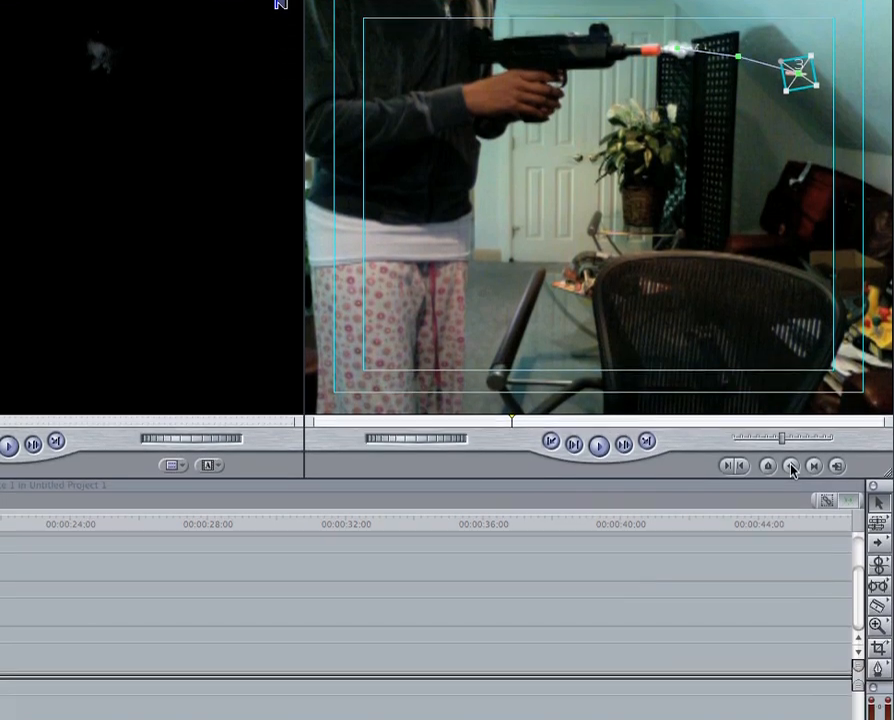
pyautogui.click(791, 565)
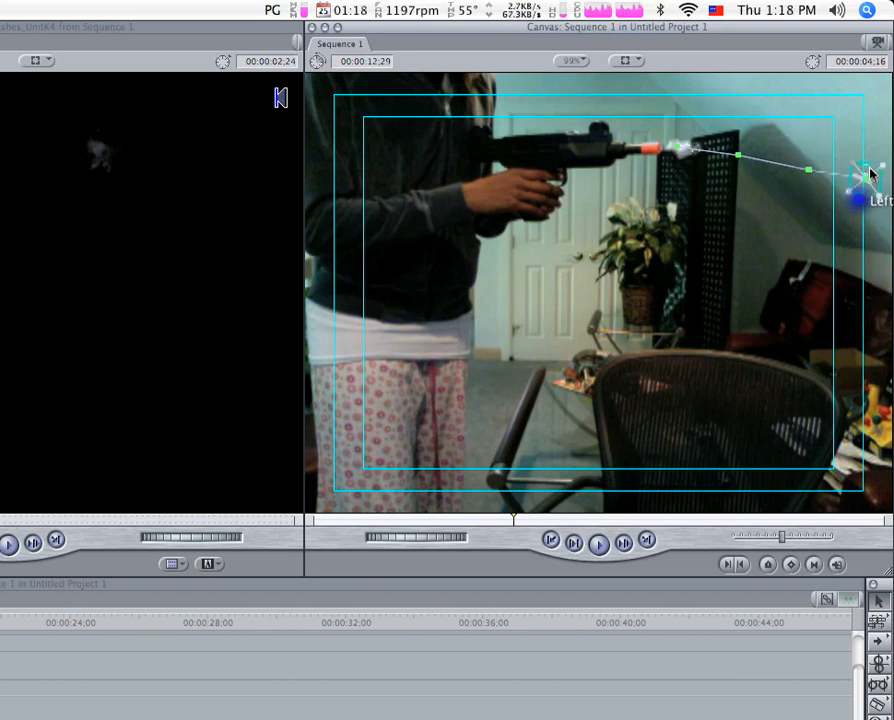
pyautogui.click(883, 172)
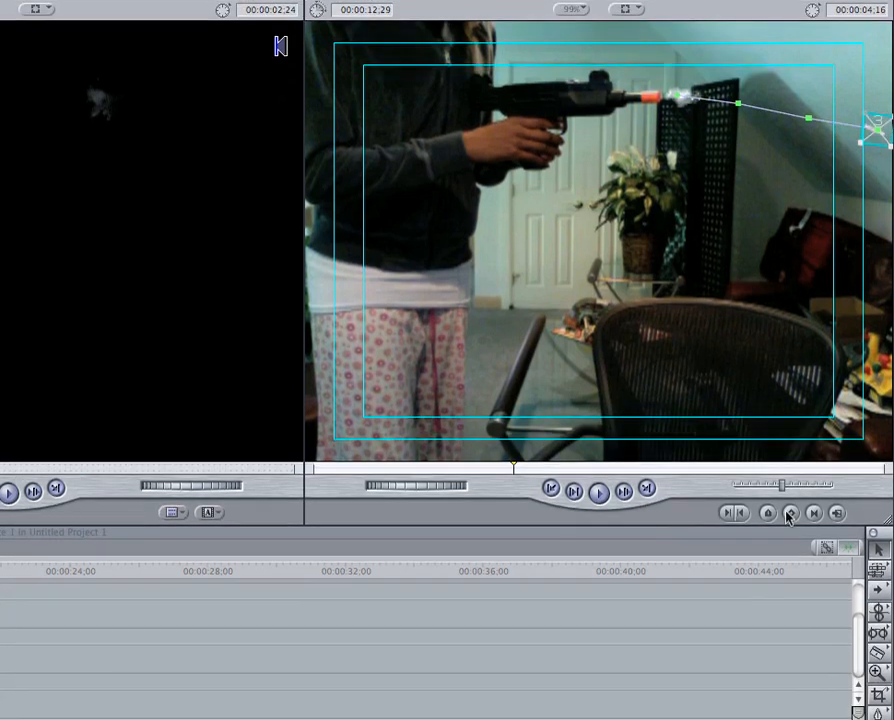
pyautogui.click(791, 565)
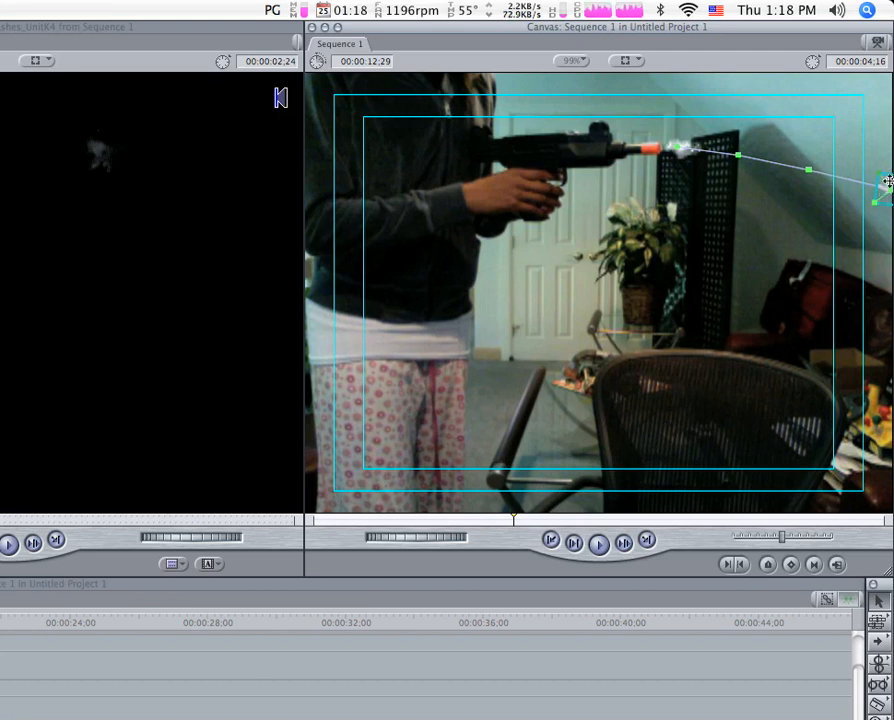
pyautogui.moveTo(891, 219); pyautogui.dragTo(874, 205)
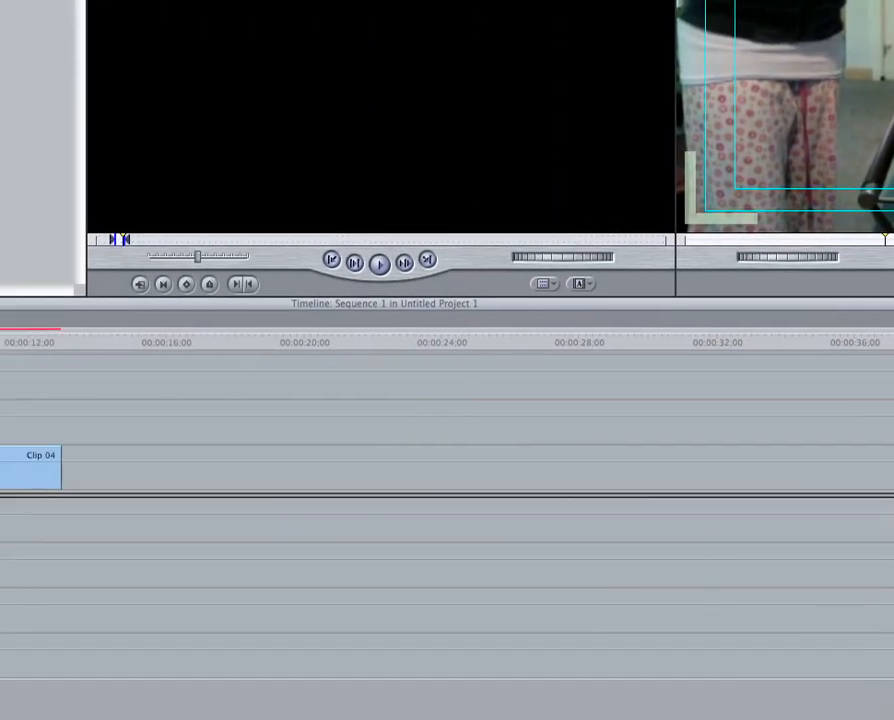
# Remove the part of gunshell.jpg on V3 after 00:00:04;16 and move the playhead back to 00:00:03;17.
pyautogui.click(90, 373)
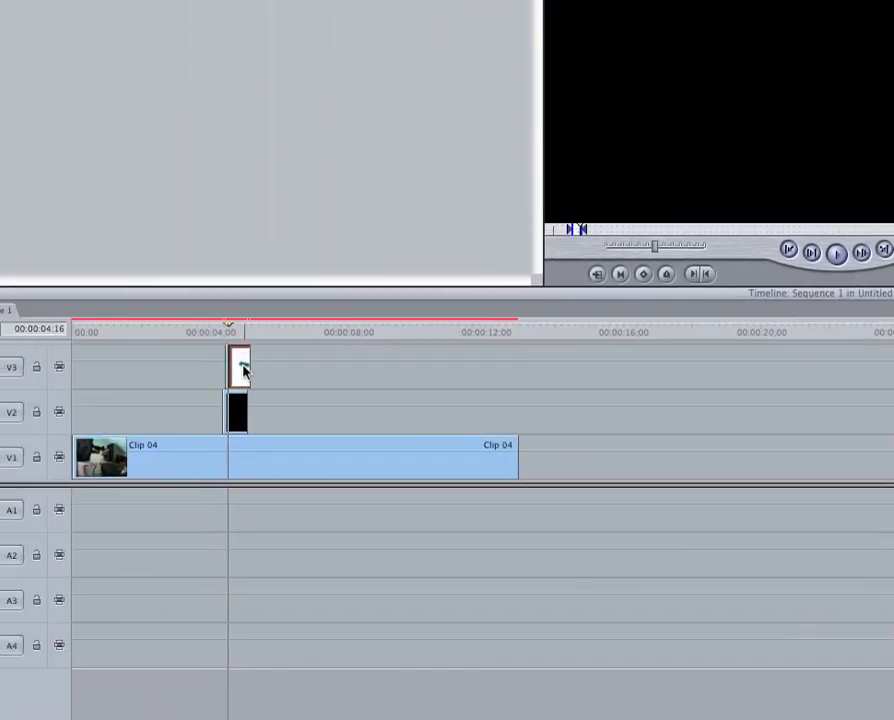
pyautogui.press('Delete')
pyautogui.moveTo(274, 332)
pyautogui.mouseDown()
pyautogui.moveTo(126, 338)
pyautogui.moveTo(242, 359)
pyautogui.mouseUp()
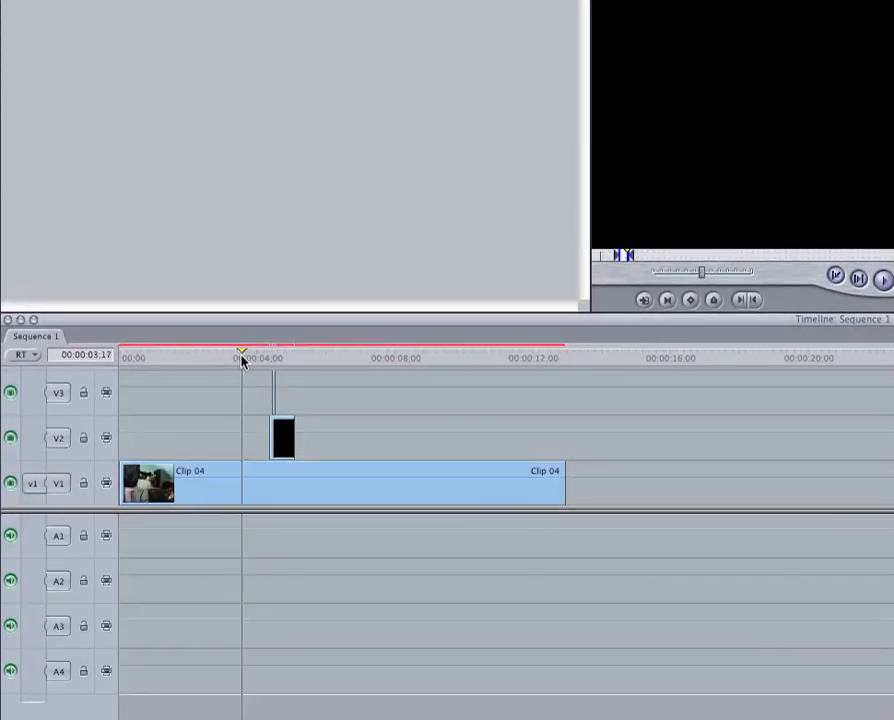
# Review the gunshot composite frame by frame from 00:00:03;17 to 00:00:05;03, stepping back to 00:00:04;22.
pyautogui.click(242, 359)
pyautogui.press('Right')
pyautogui.press('Right')
pyautogui.press('Right')
pyautogui.press('Right')
pyautogui.press('Right')
pyautogui.press('Right')
pyautogui.press('Right')
pyautogui.press('Right')
pyautogui.press('Right')
pyautogui.press('Right')
pyautogui.press('Right')
pyautogui.press('Right')
pyautogui.press('Right')
pyautogui.press('Right')
pyautogui.press('Right')
pyautogui.press('Right')
pyautogui.press('Right')
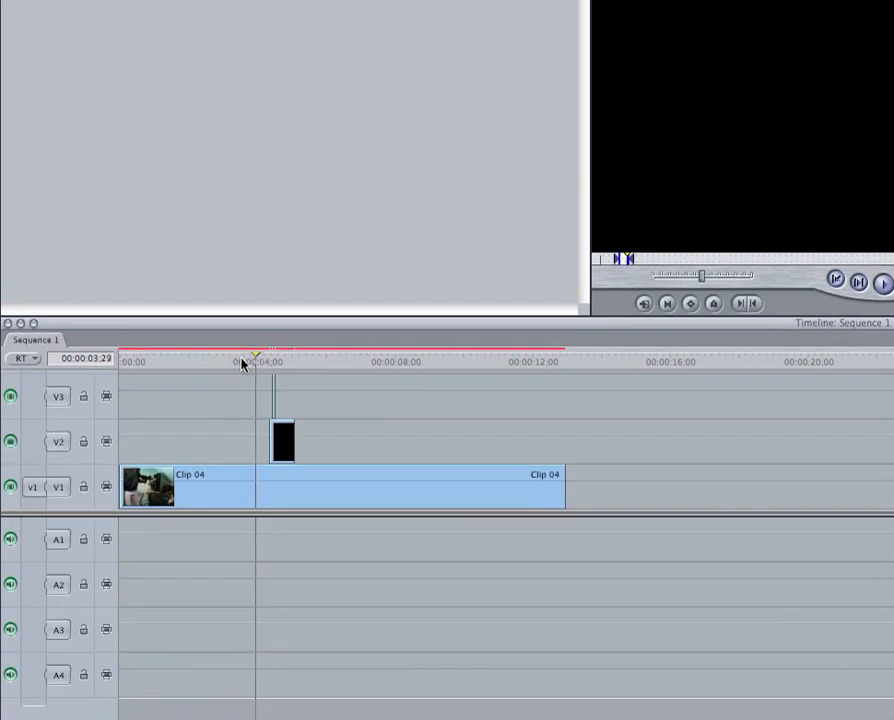
pyautogui.press('Right')
pyautogui.press('Right')
pyautogui.press('Right')
pyautogui.press('Right')
pyautogui.press('Right')
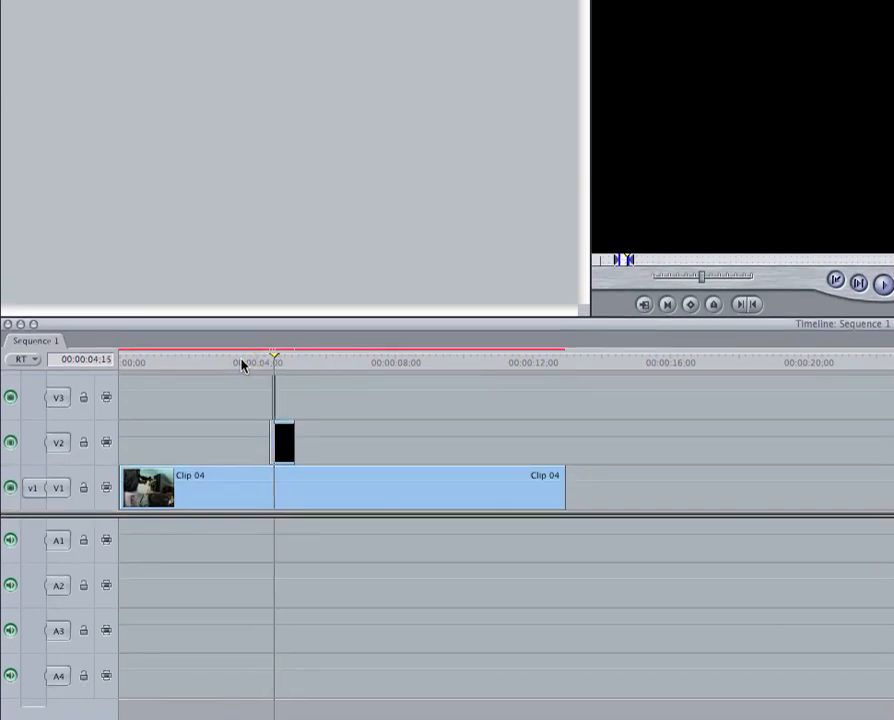
pyautogui.press('Right')
pyautogui.press('Right')
pyautogui.press('Right')
pyautogui.press('Right')
pyautogui.press('Right')
pyautogui.press('Right')
pyautogui.press('Right')
pyautogui.press('Right')
pyautogui.press('Right')
pyautogui.press('Right')
pyautogui.press('Right')
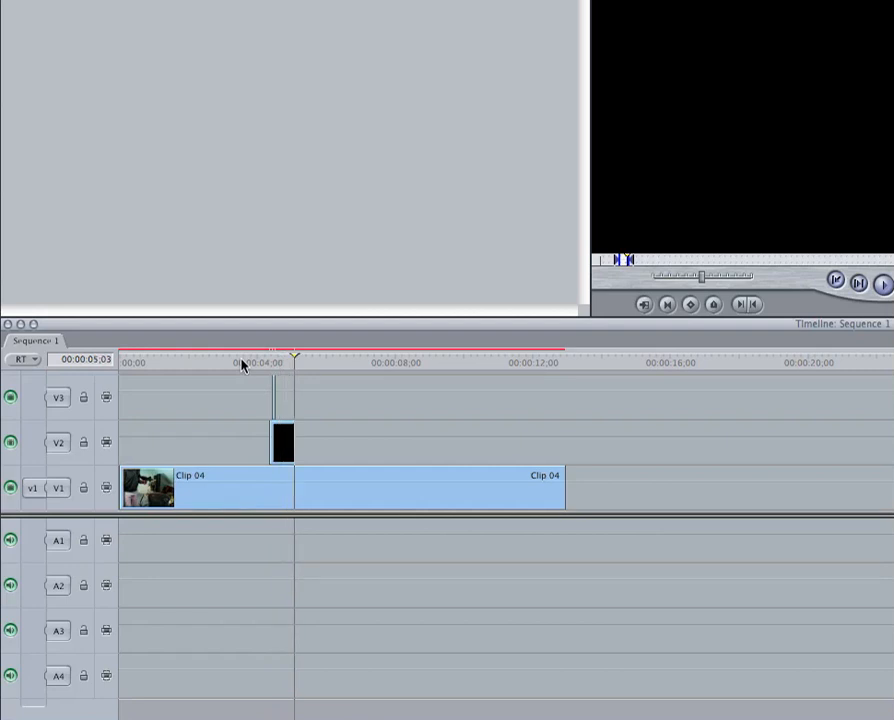
pyautogui.press('Left')
pyautogui.press('Left')
pyautogui.press('Left')
pyautogui.press('Left')
pyautogui.press('Left')
pyautogui.press('Left')
pyautogui.press('Left')
pyautogui.press('Left')
pyautogui.press('Left')
pyautogui.press('Left')
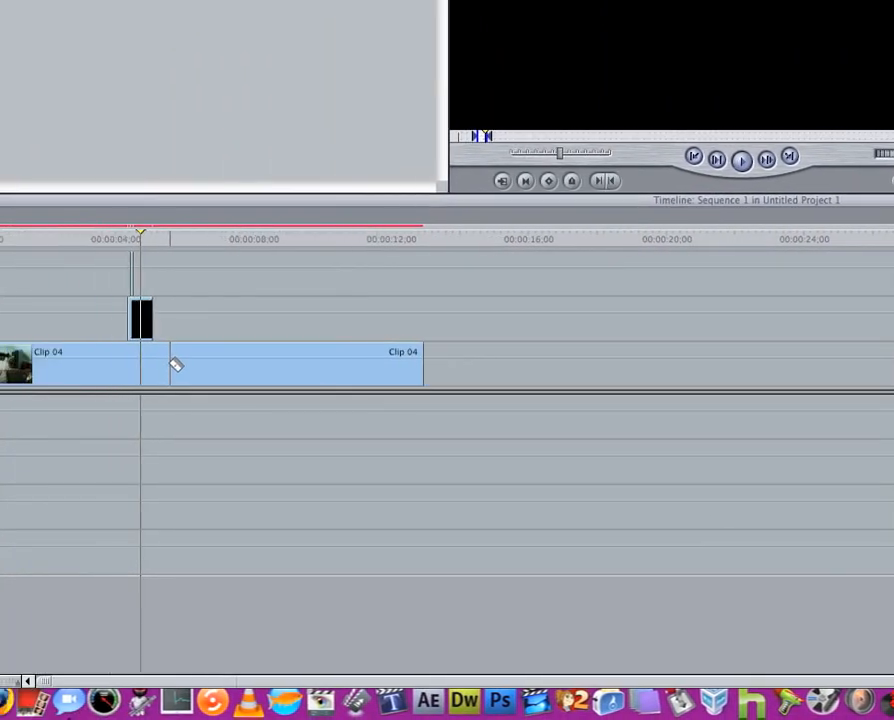
# Cut Clip 04 on V1 at 00:00:05;18, shortly after the muzzle flash ends, and remove the rest of the clip.
pyautogui.click(298, 365)
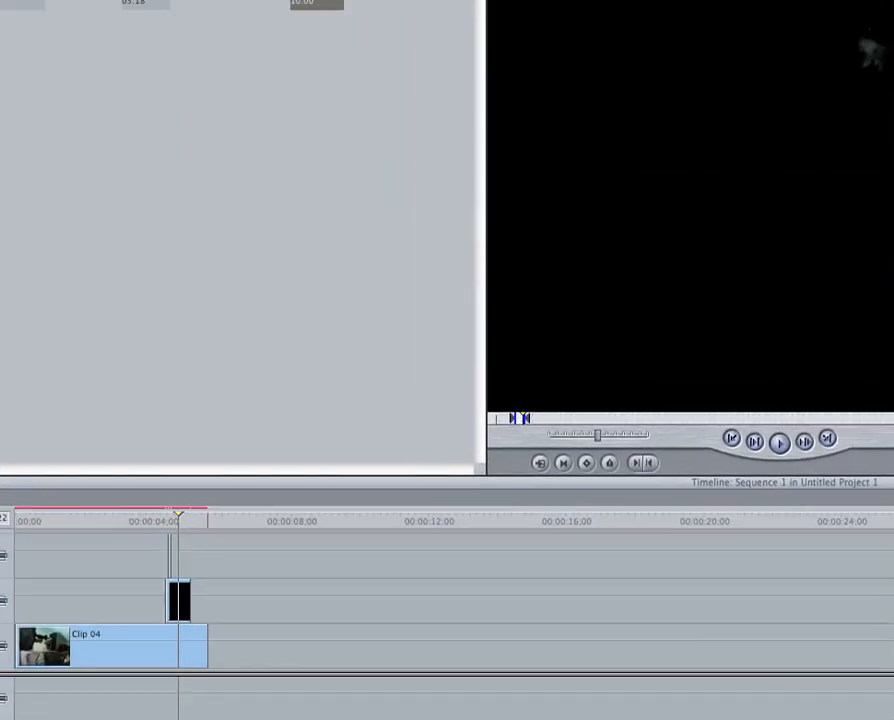
# Render the whole sequence, accepting the Unknown Project folder on the scratch disk for the render files.
pyautogui.click(314, 10)
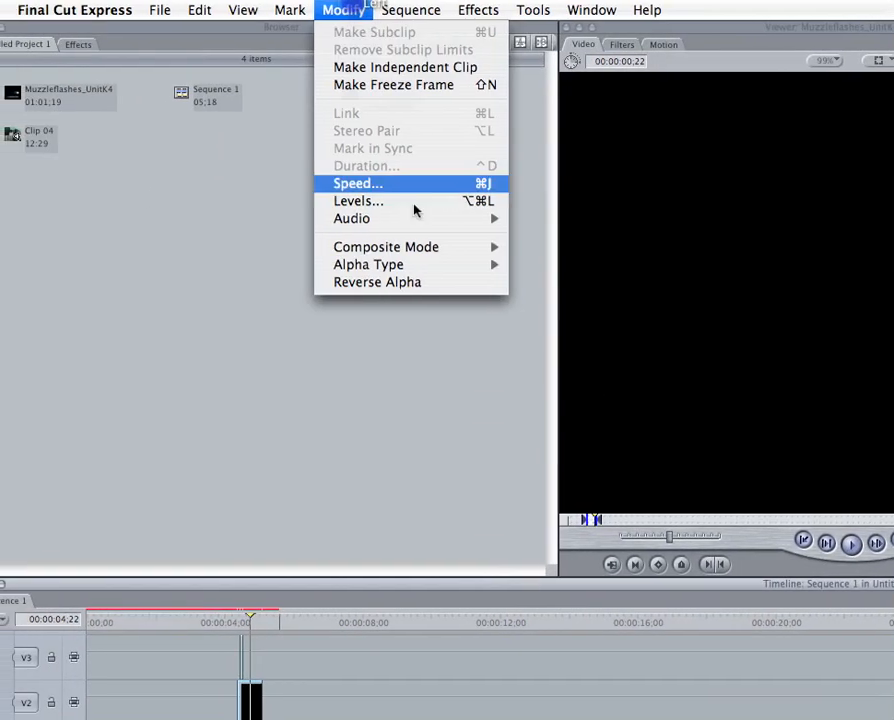
pyautogui.moveTo(382, 9)
pyautogui.moveTo(418, 57)
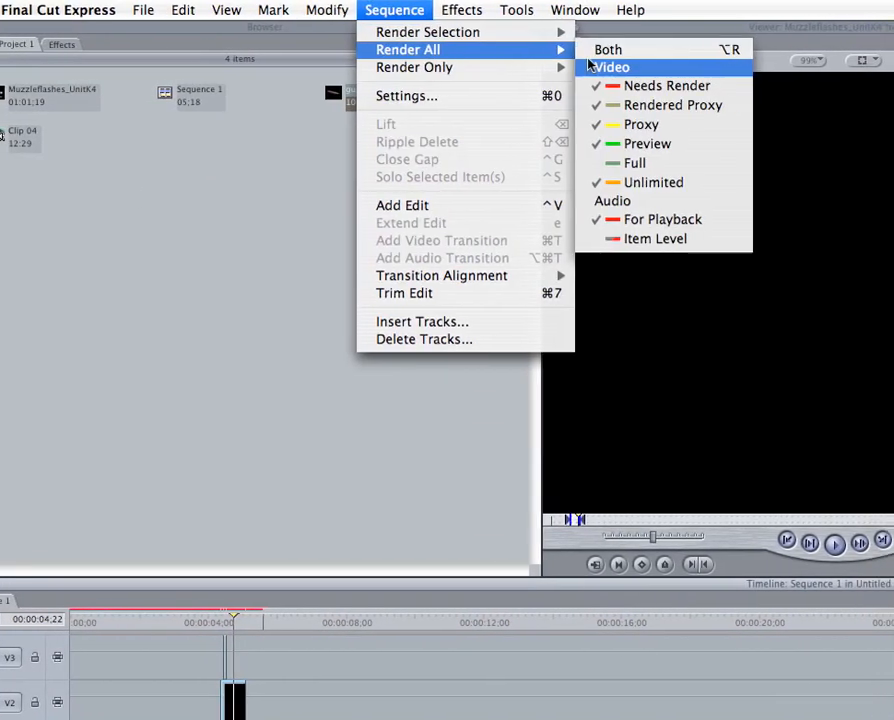
pyautogui.click(516, 70)
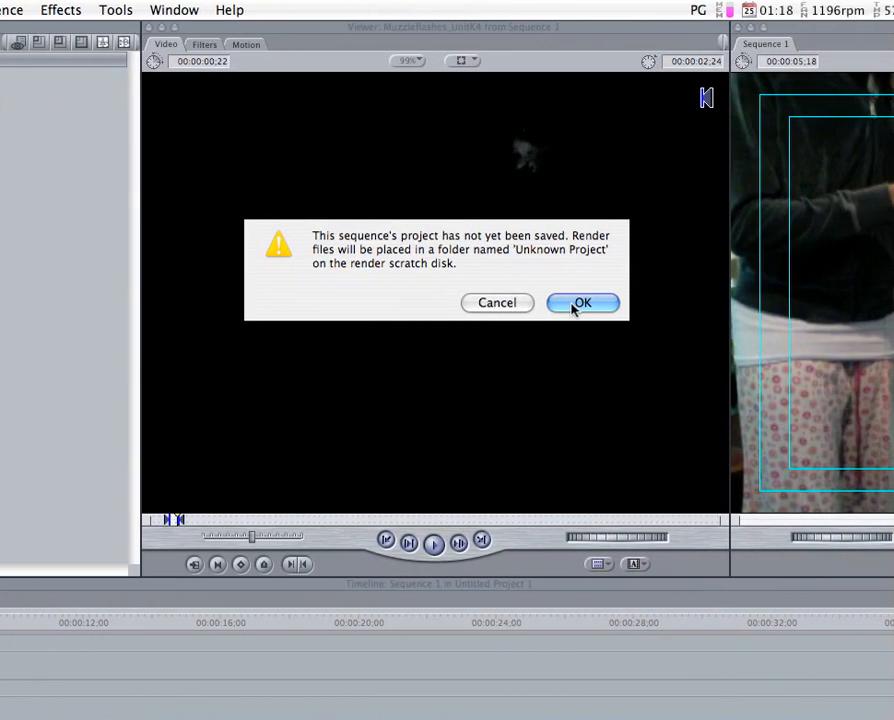
pyautogui.click(575, 303)
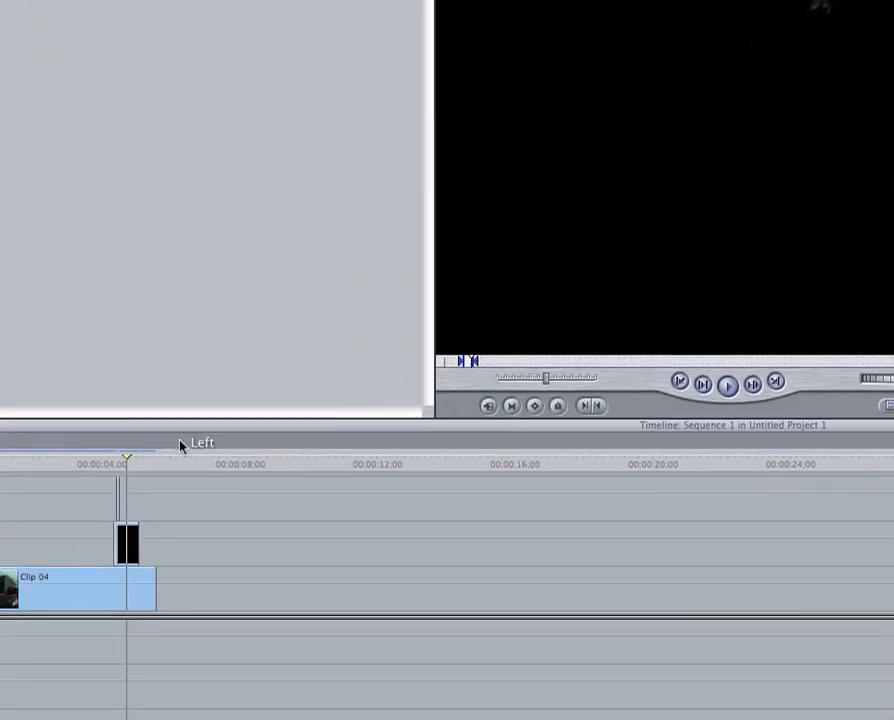
# Play the rendered sequence to check the gunshot effect, dismissing the dropped-frames warning.
pyautogui.moveTo(180, 445); pyautogui.dragTo(114, 424)
pyautogui.click(100, 408)
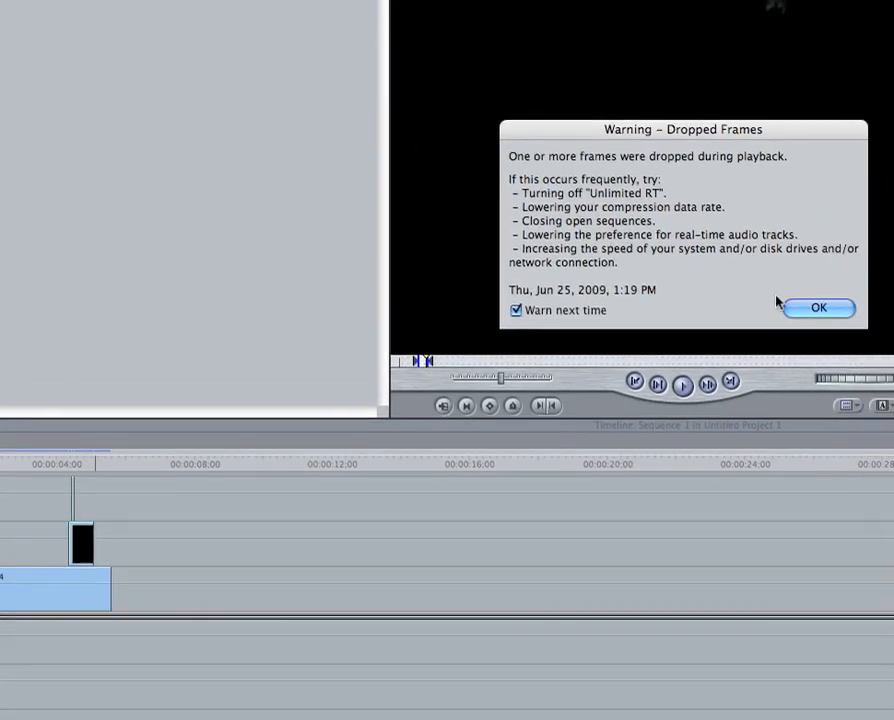
pyautogui.click(885, 274)
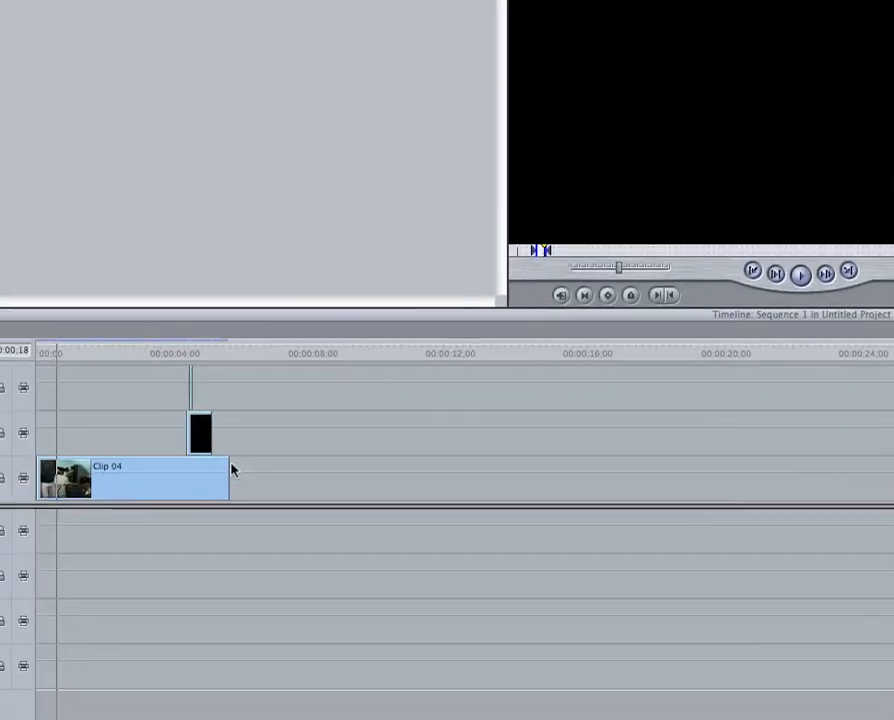